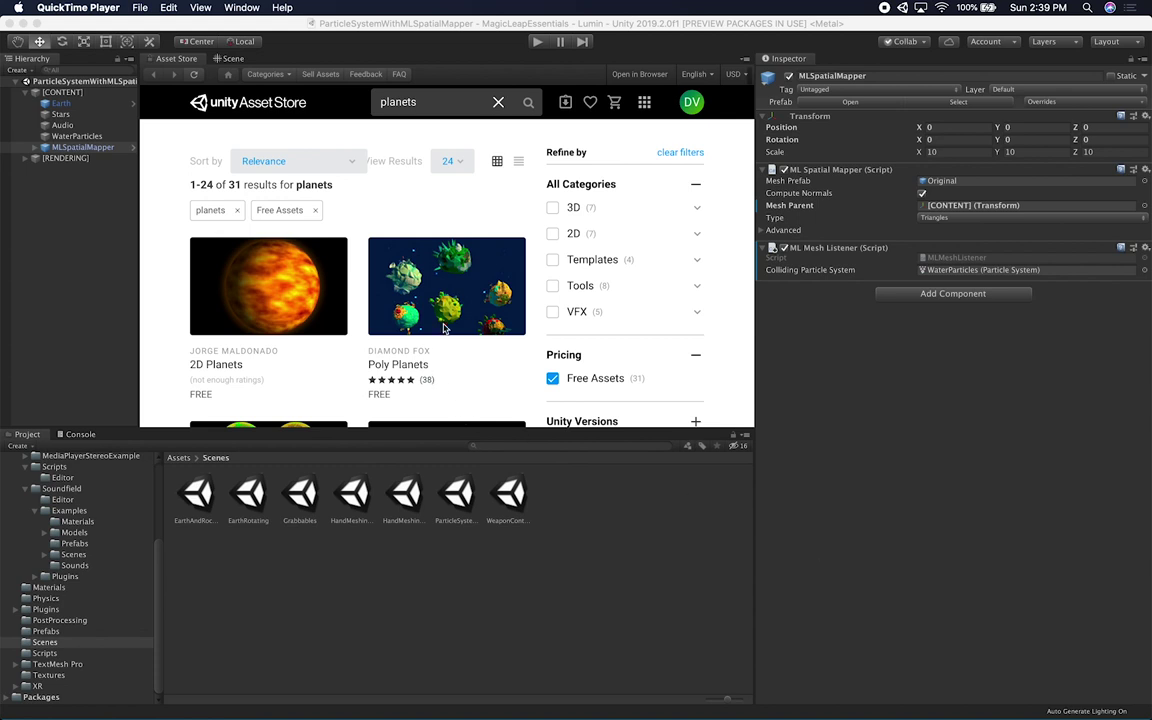
Scroll the free 'planets' Asset Store results until Stylized Planet-Pack Full is in view.
scroll(435, 350, "down", 3)
scroll(445, 328, "up", 3)
scroll(495, 345, "down", 3)
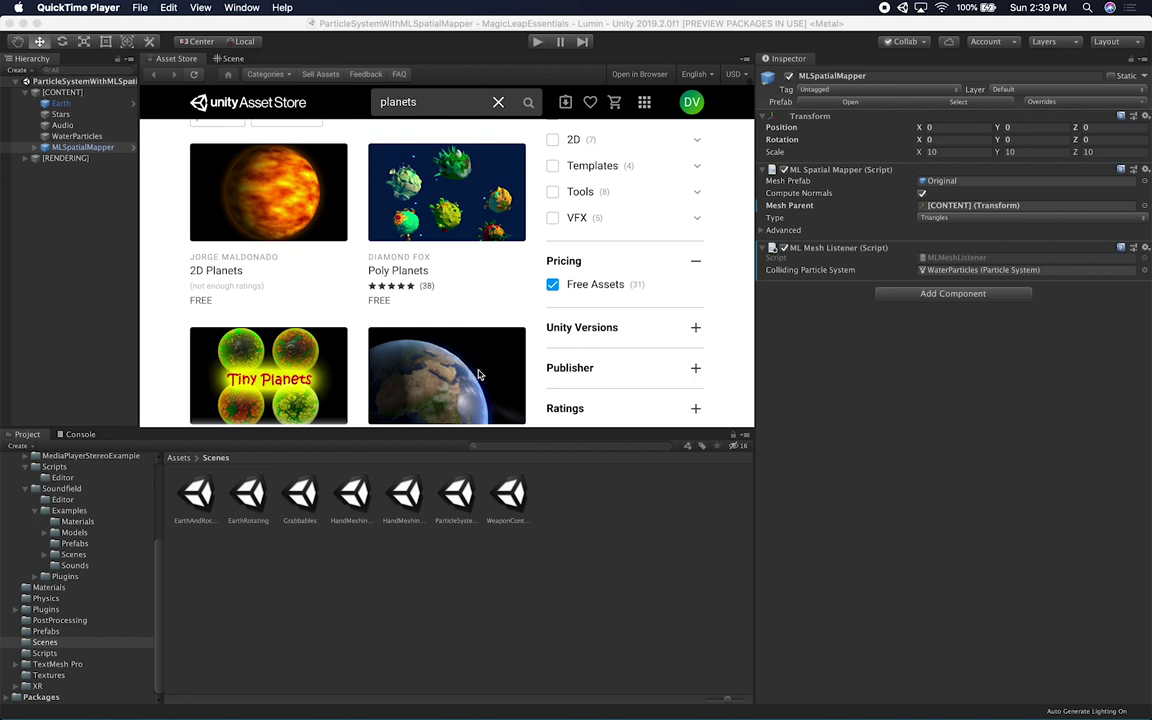
scroll(479, 374, "down", 3)
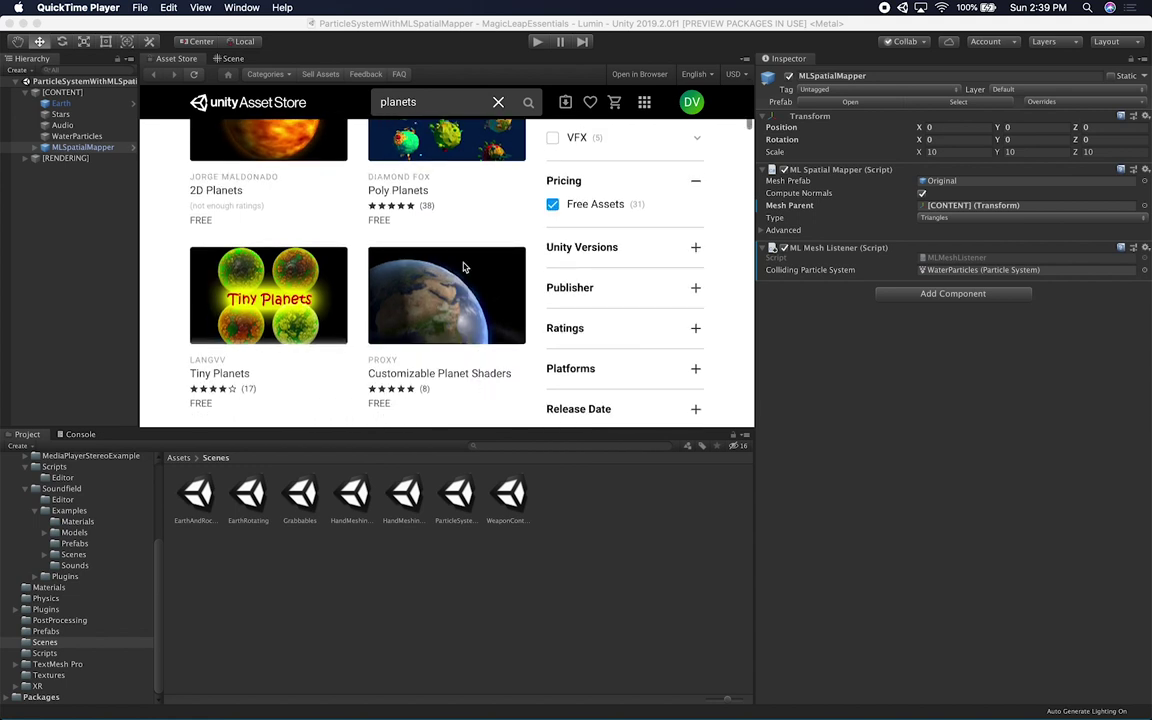
scroll(465, 270, "up", 3)
scroll(463, 267, "up", 1)
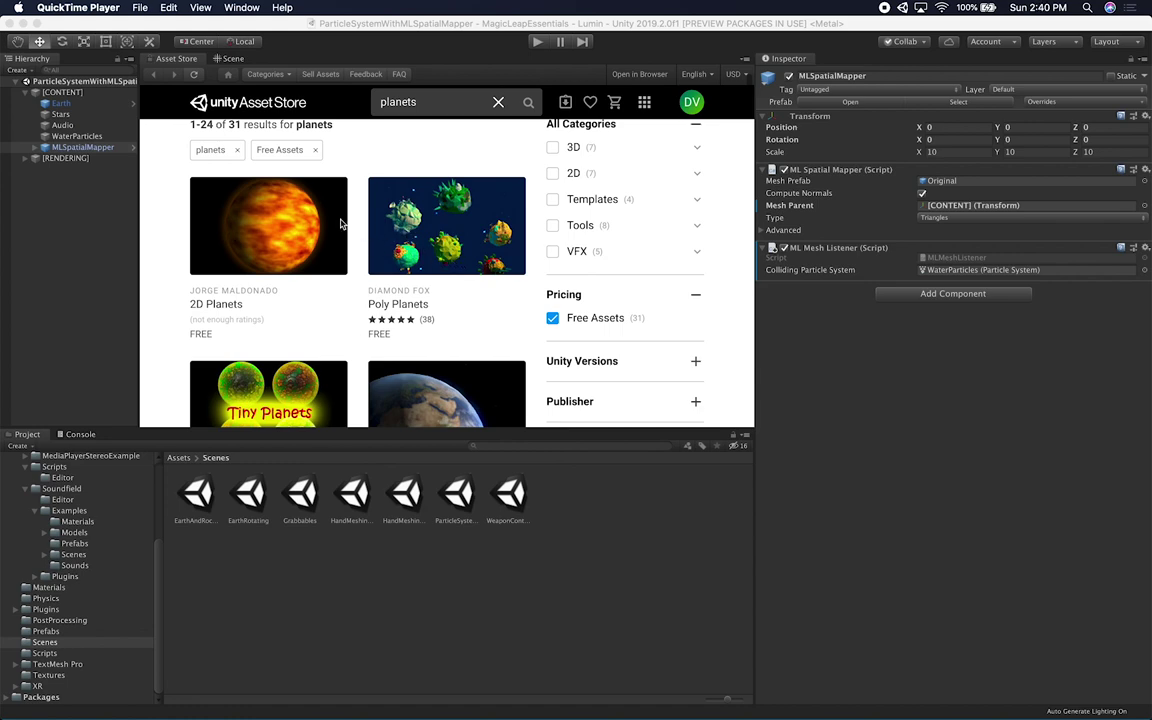
scroll(433, 345, "down", 8)
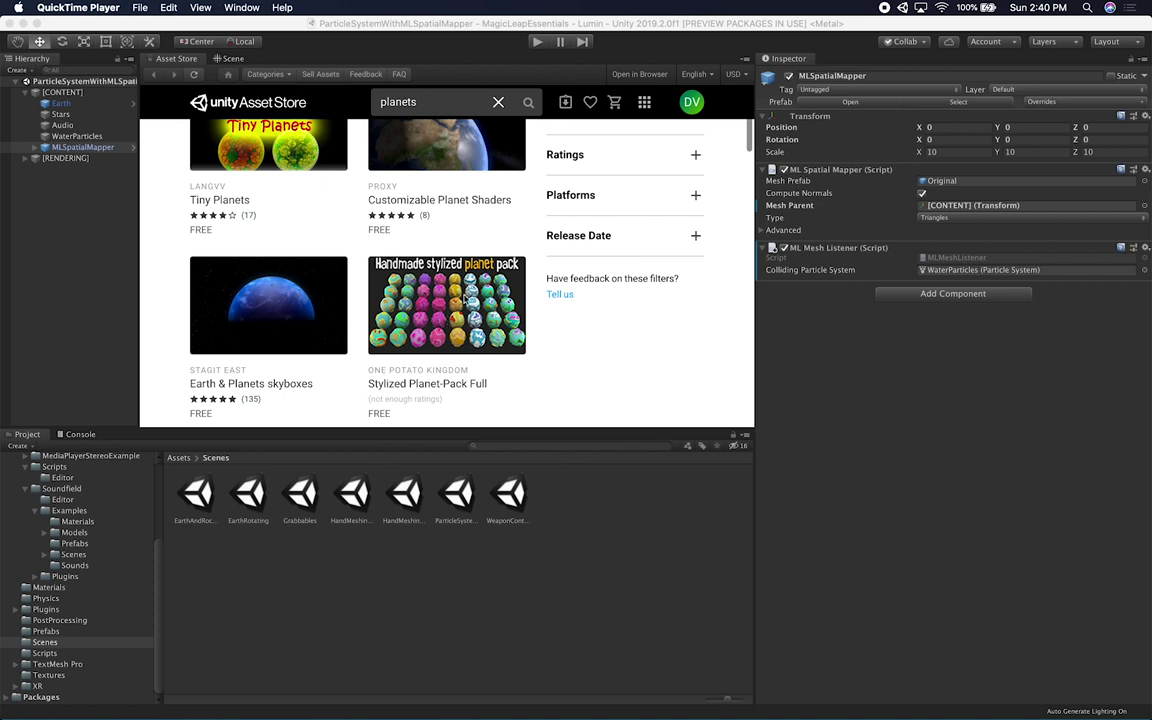
left_click(460, 299)
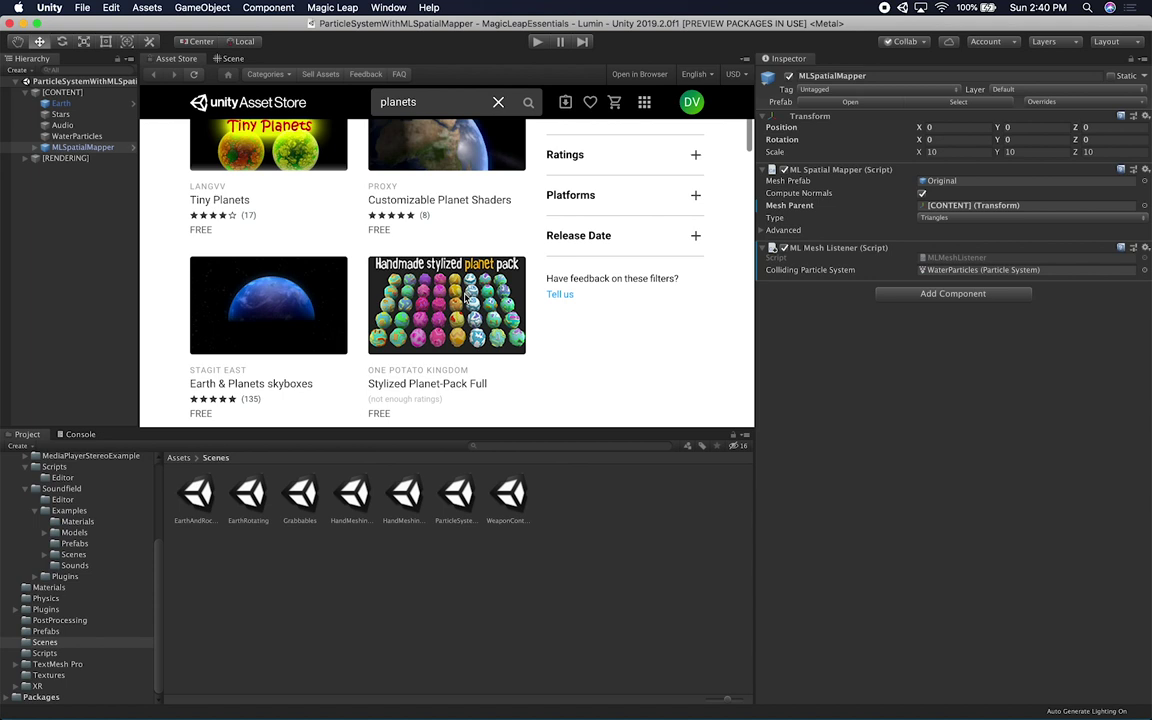
mouse_move(462, 342)
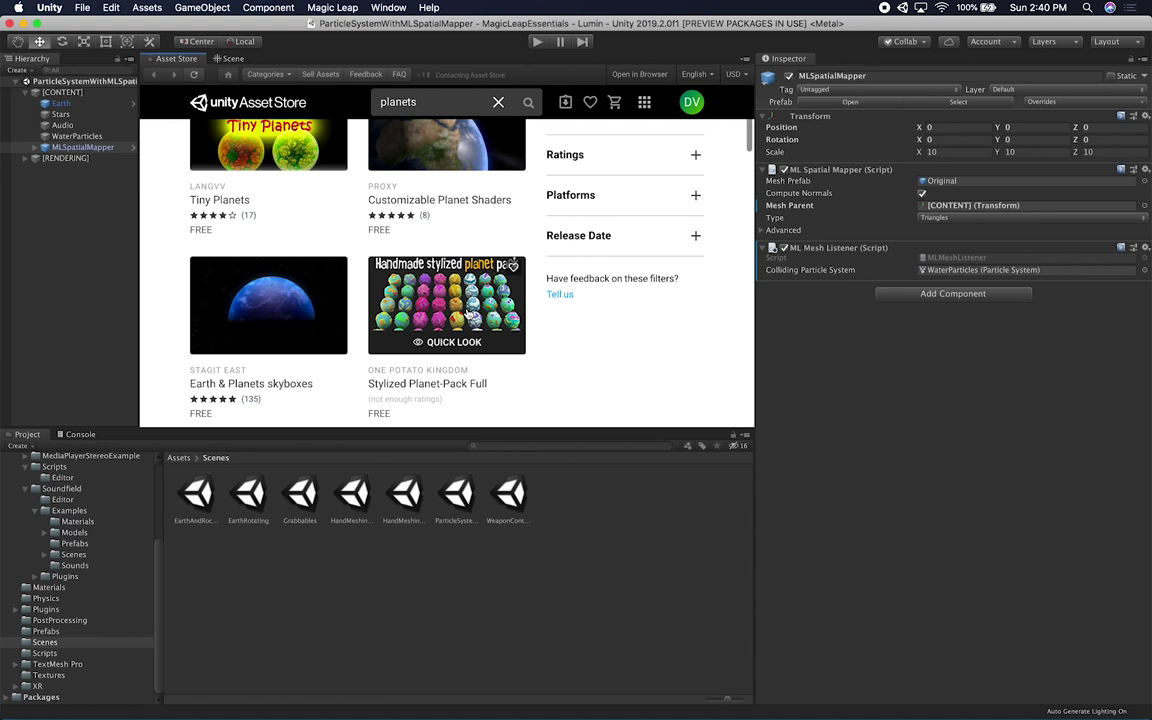
Start downloading the free Stylized Planet-Pack Full and widen the Hierarchy panel.
left_click(466, 314)
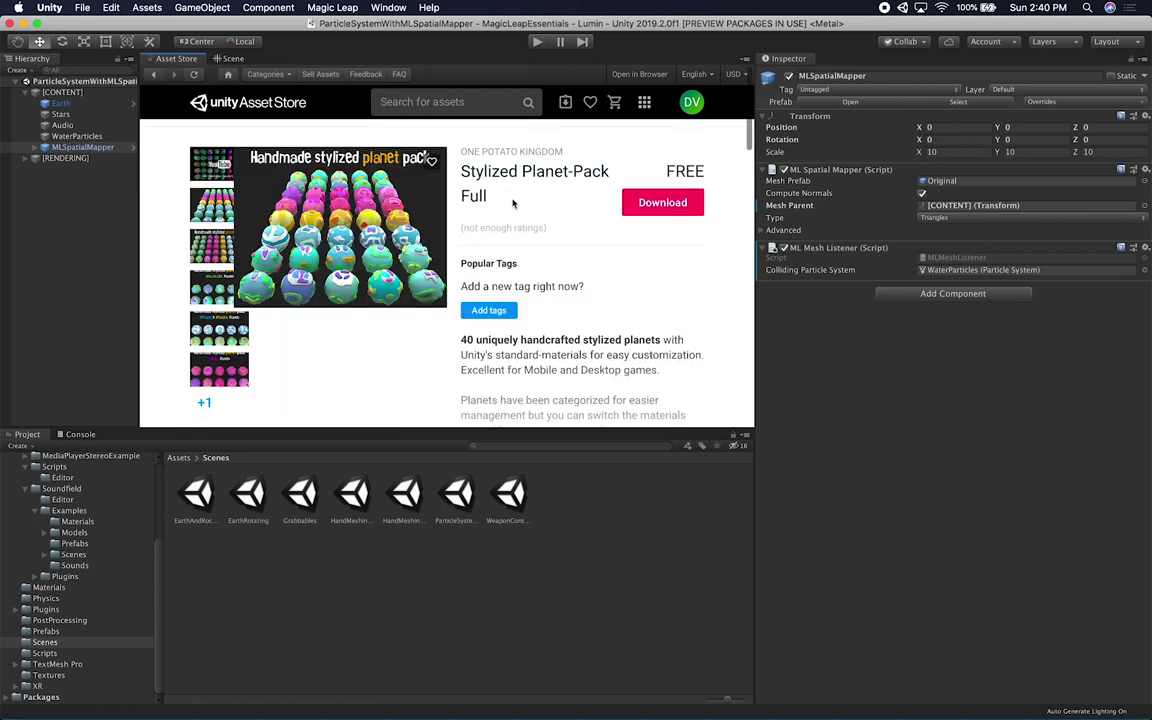
left_click(662, 202)
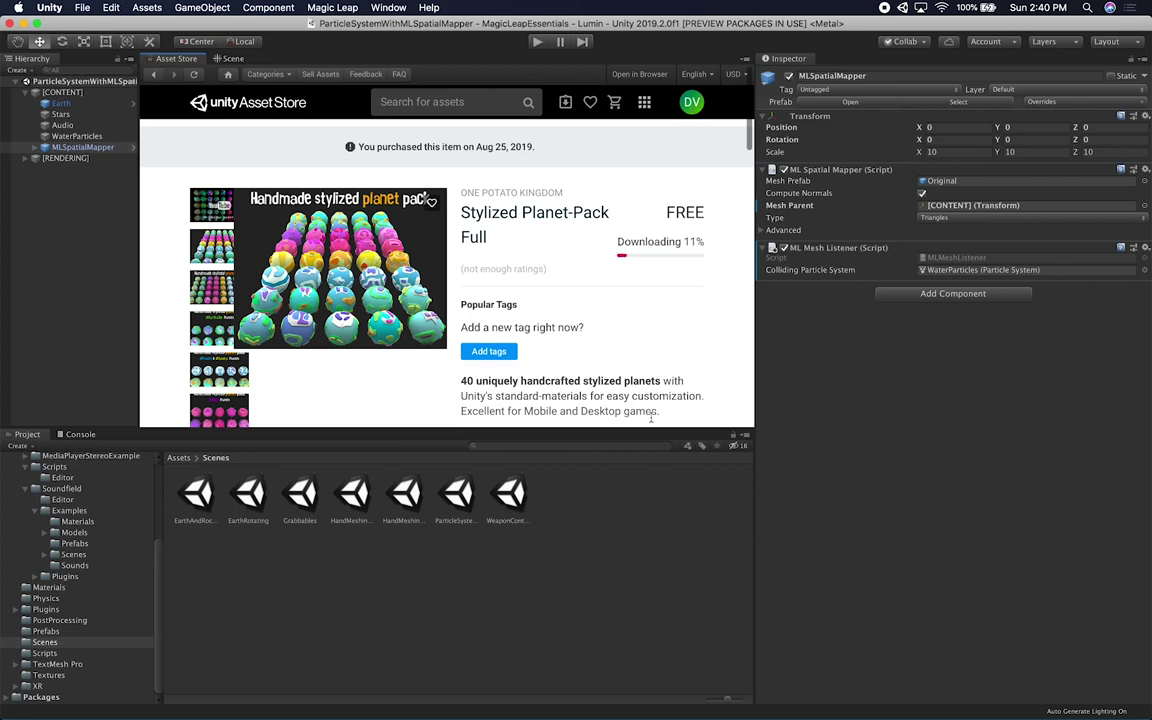
left_click_drag(139, 166, 213, 172)
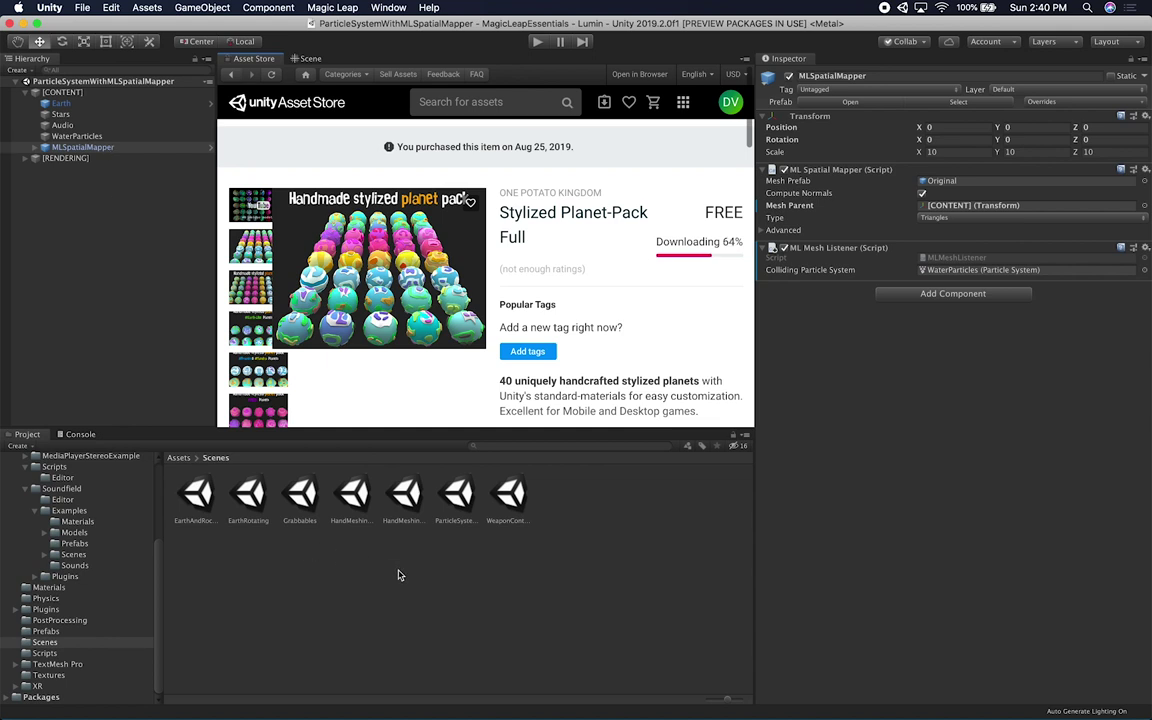
left_click(455, 492)
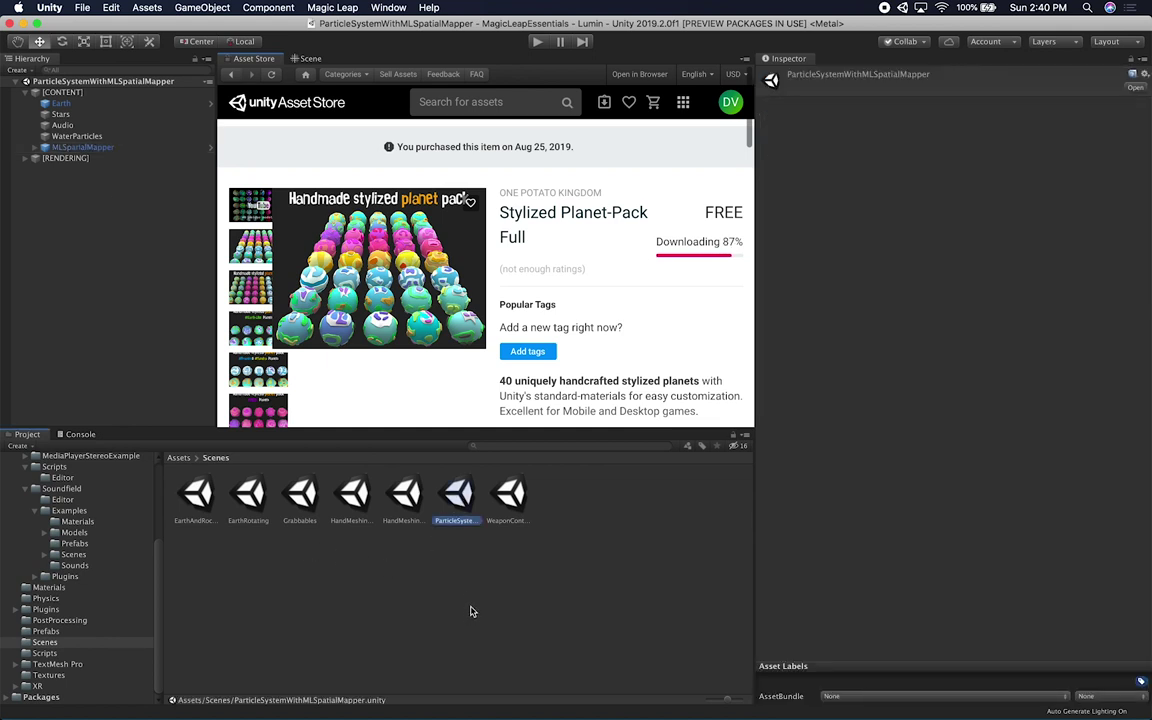
Duplicate the ParticleSystemWithMLSpatialMapper scene, rename the copy 'Planets', and open it.
key("super+d")
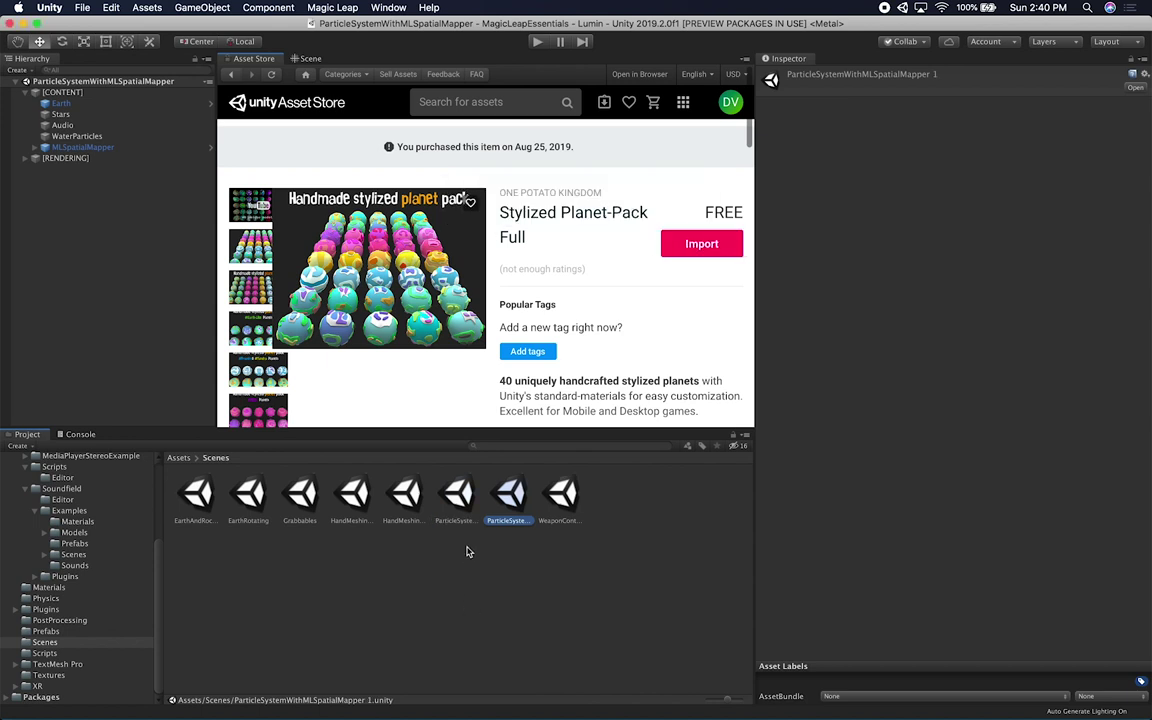
left_click(522, 522)
type("Planets")
key("Return")
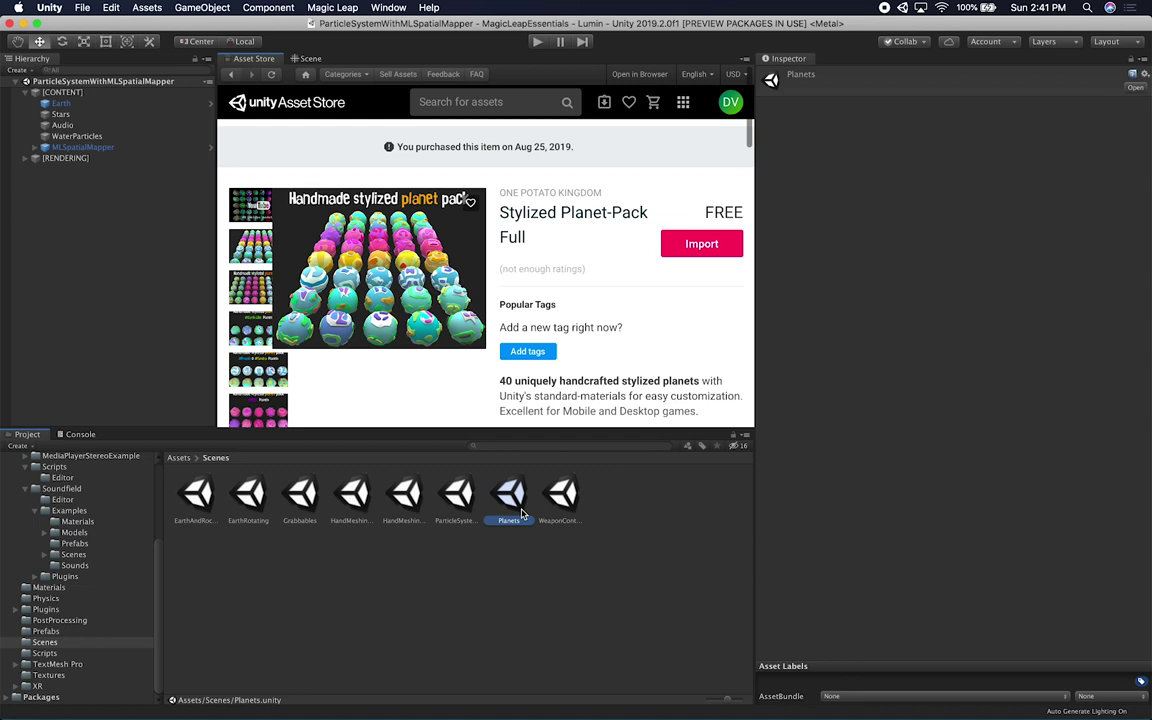
double_click(512, 514)
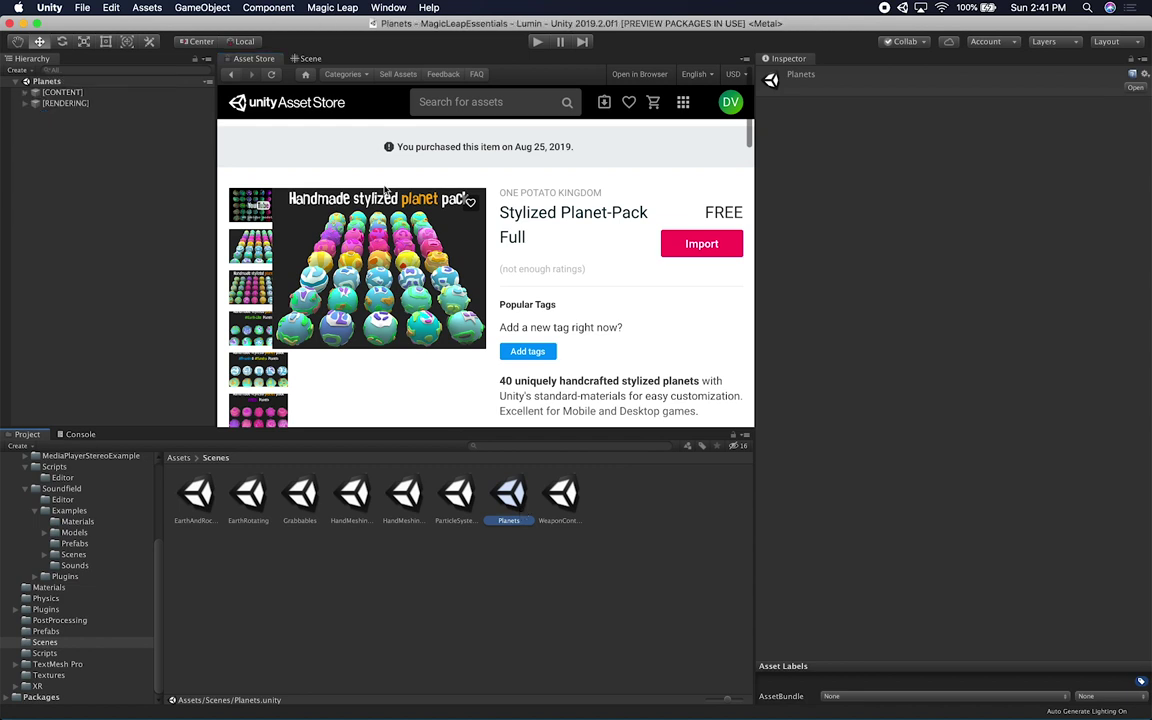
Expand [CONTENT] and [RENDERING] and inspect Earth, Stars and Audio in the Scene view.
left_click(25, 92)
left_click(25, 158)
left_click(295, 58)
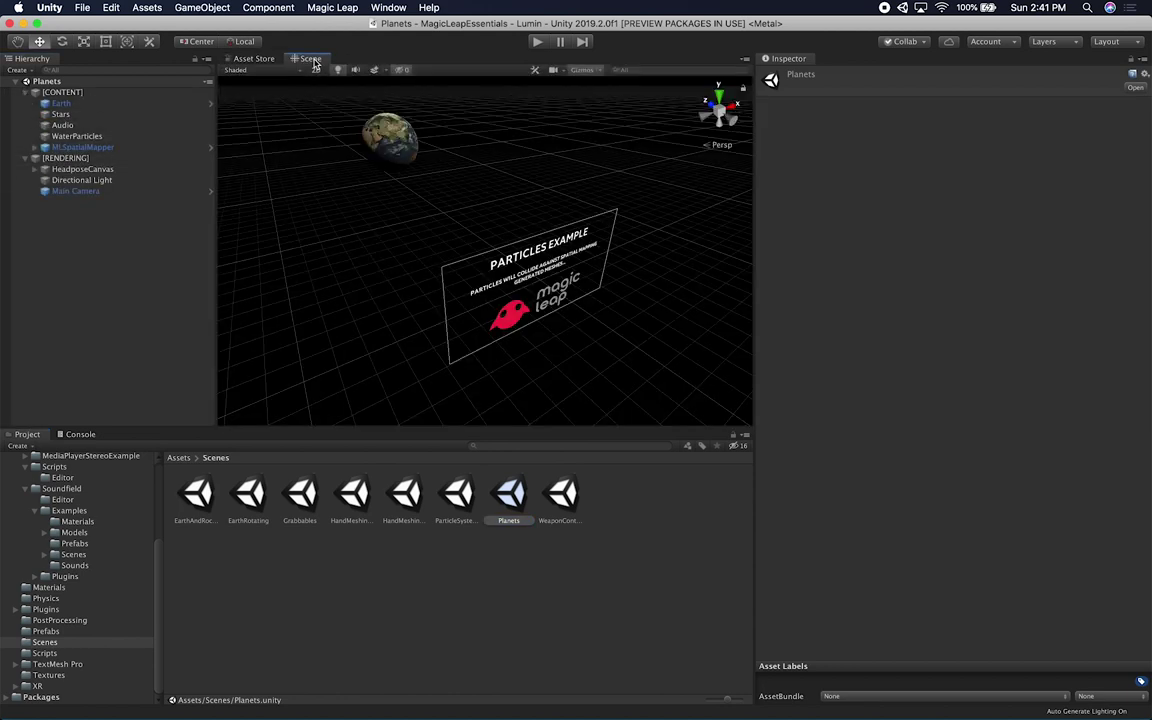
mouse_move(391, 147)
left_mouse_down("alt")
mouse_move(237, 141)
mouse_move(386, 141)
left_mouse_up("alt")
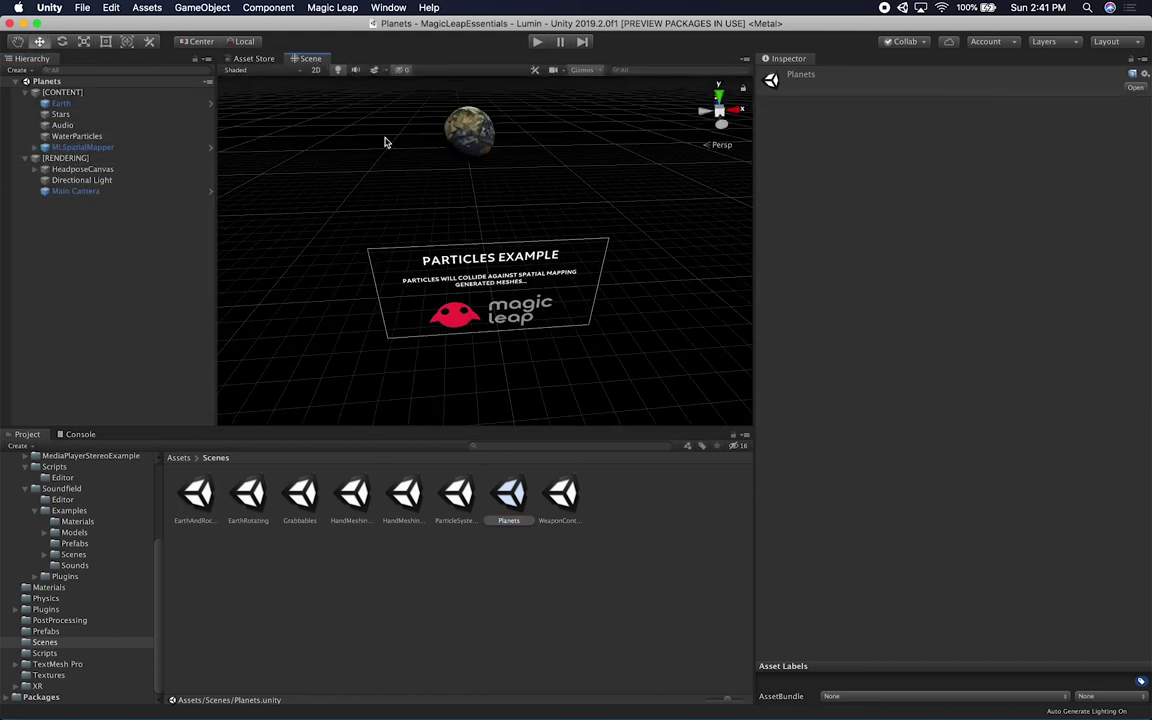
left_click(463, 132)
left_click_drag(463, 132, 124, 110, "alt")
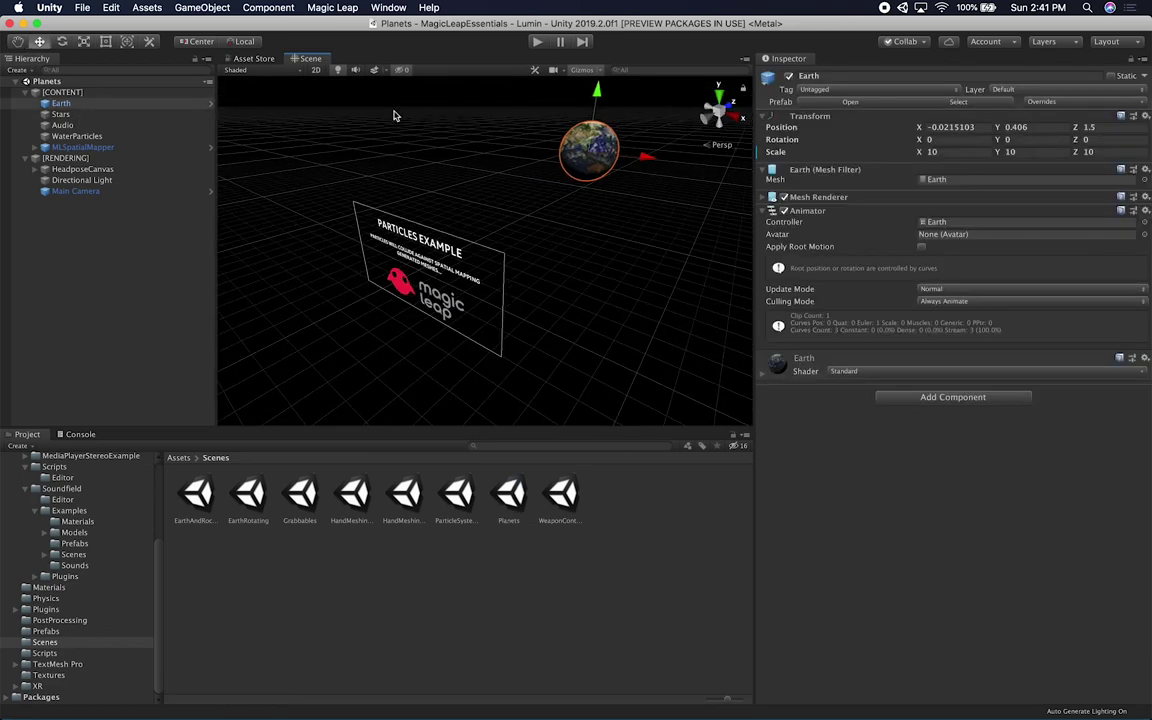
left_click(62, 115)
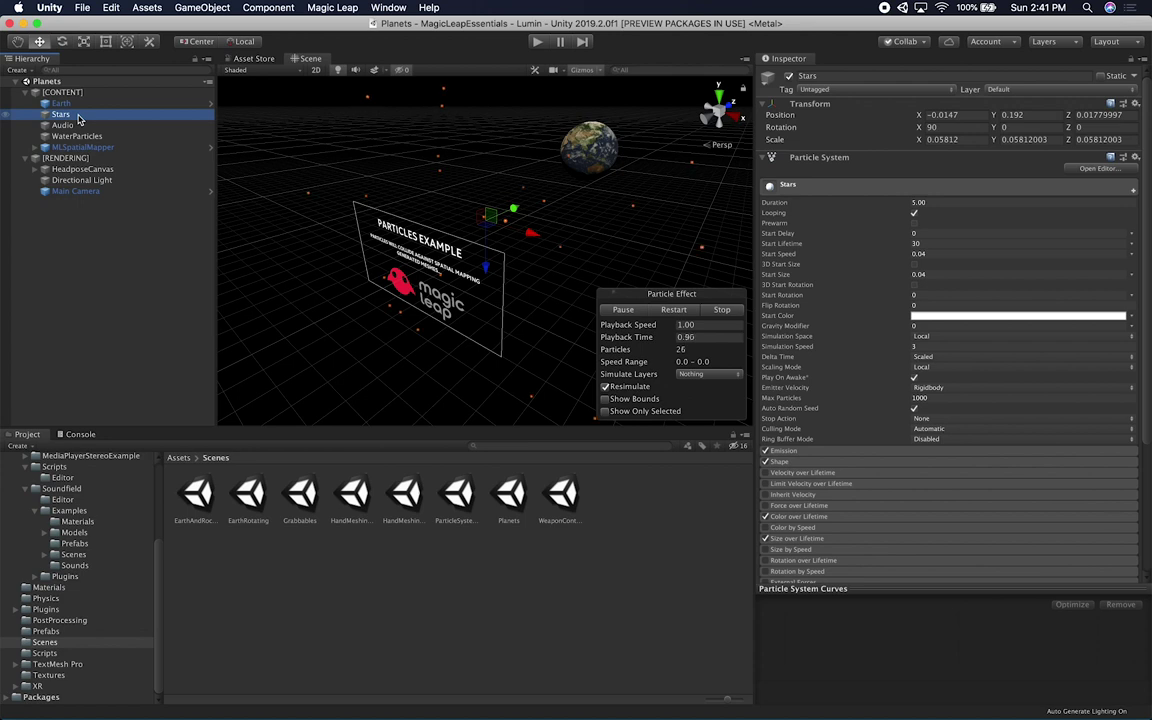
left_click(63, 125)
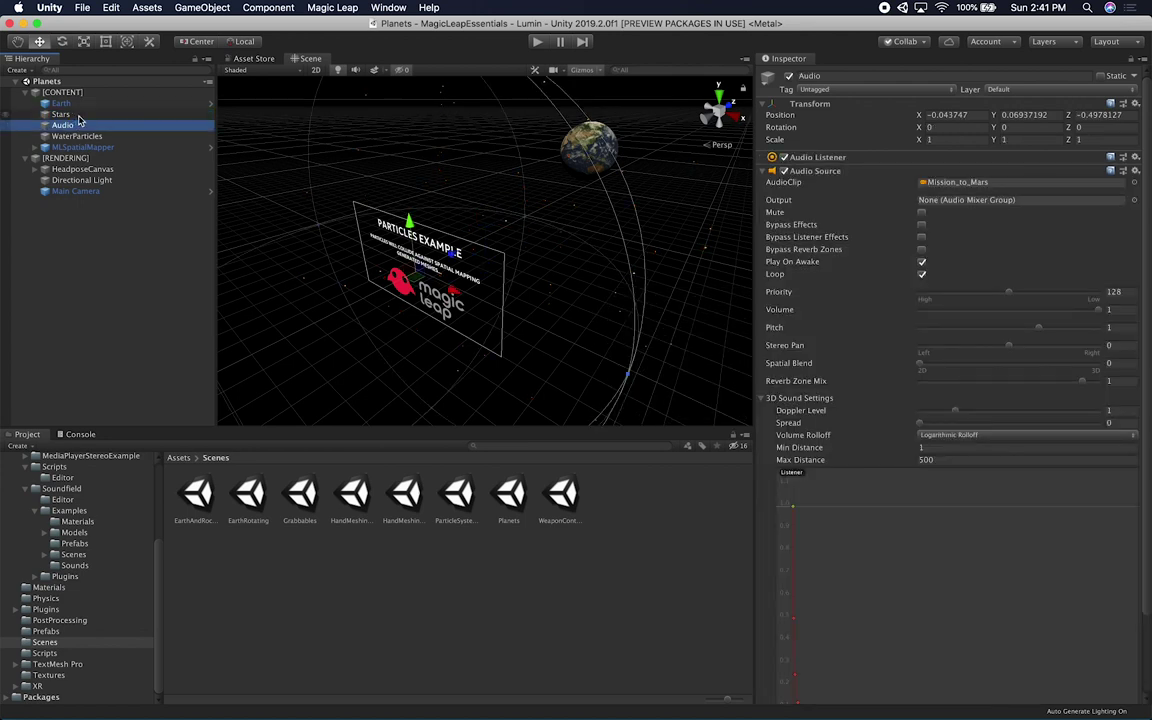
Delete the WaterParticles object, then select MLSpatialMapper.
left_click(75, 138)
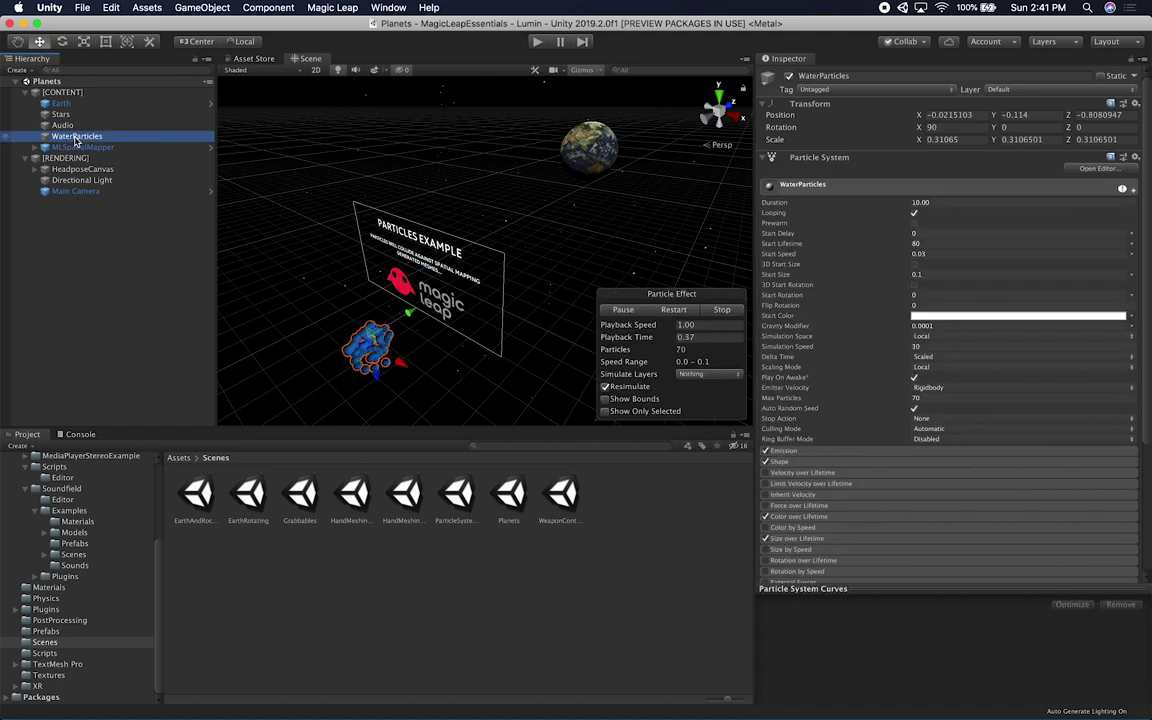
key("super+BackSpace")
left_click(75, 138)
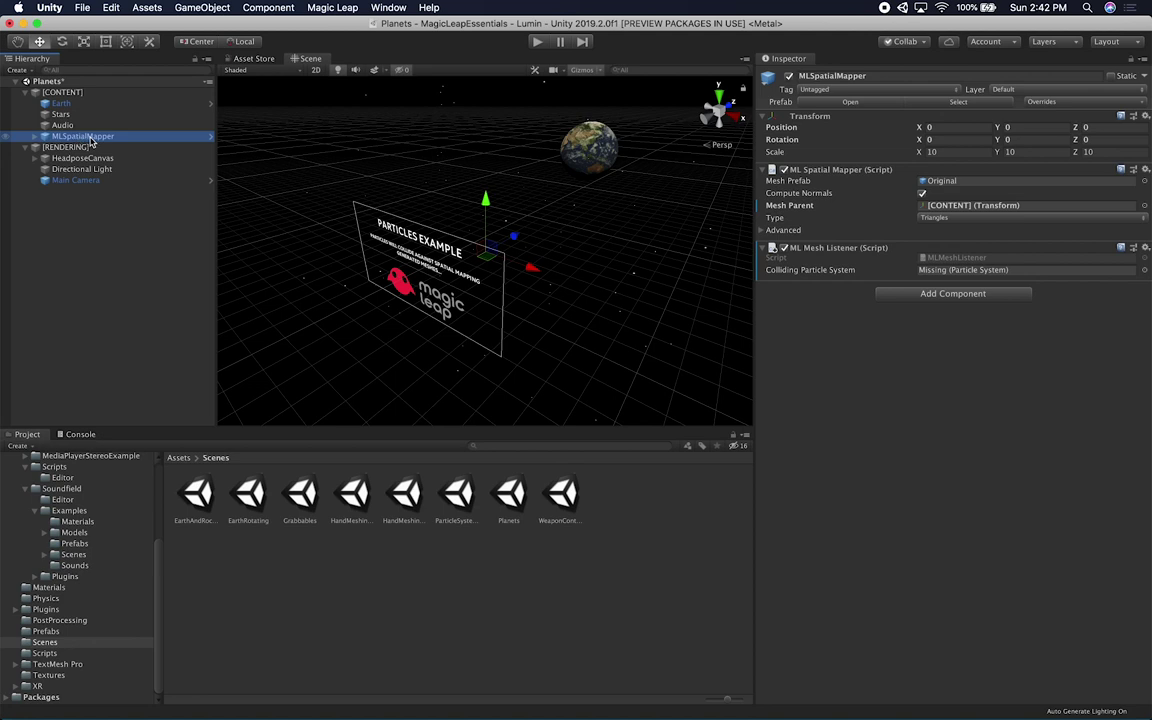
Delete MLSpatialMapper and expand HeadposeCanvas to reach its text objects.
key("super+BackSpace")
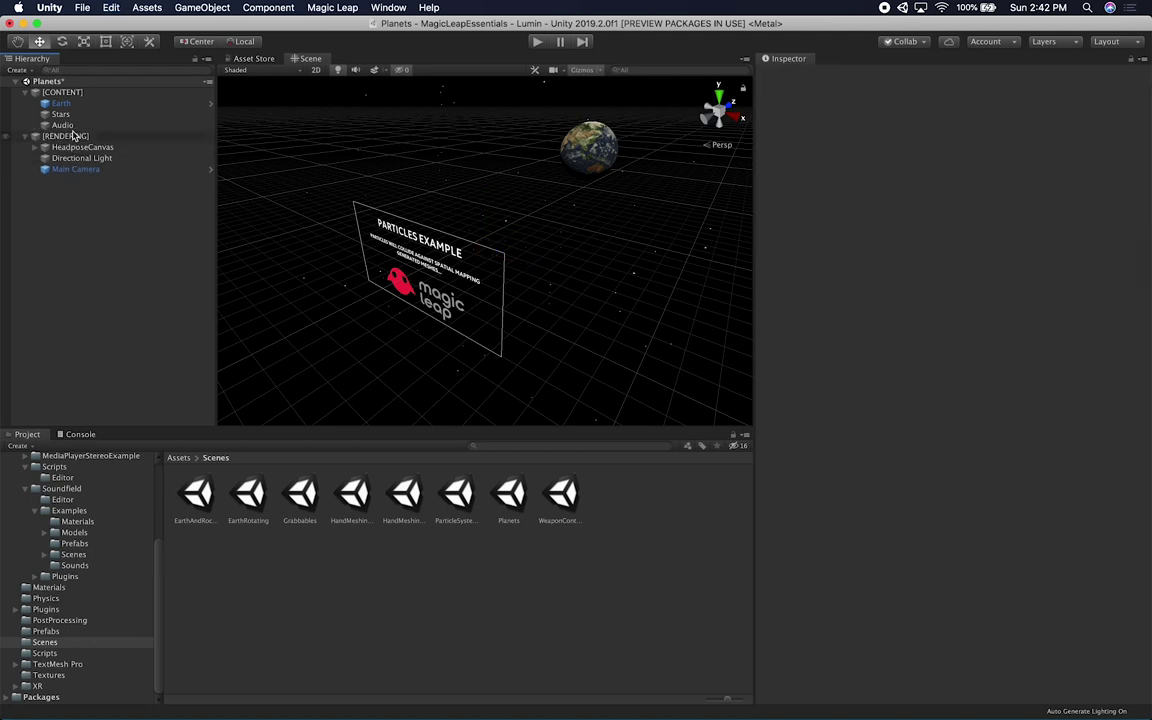
left_click(68, 125)
left_click(70, 91)
left_click(62, 104)
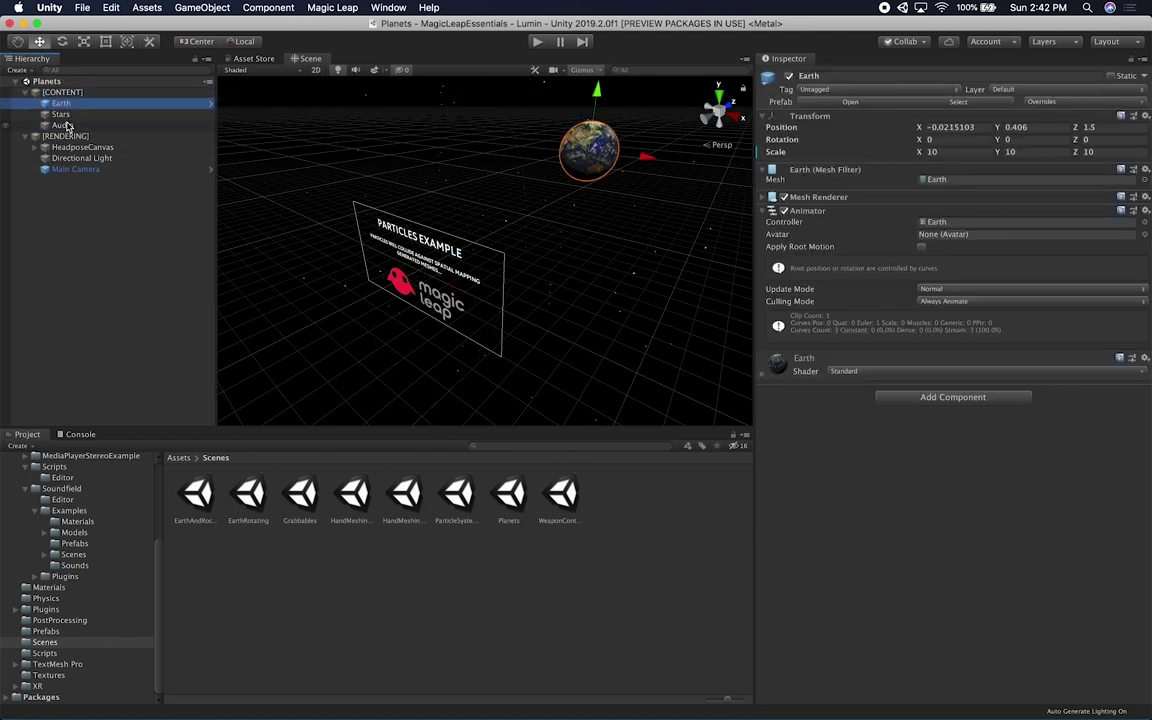
left_click(44, 147)
left_click(80, 169)
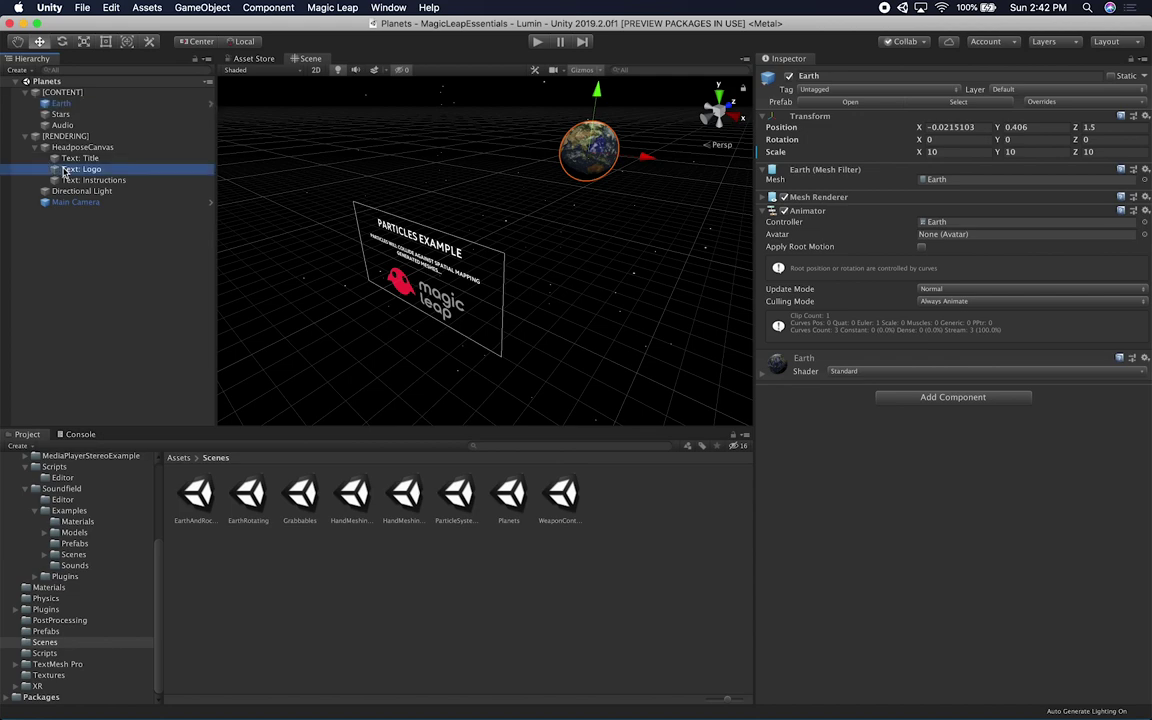
left_click_drag(380, 259, 563, 247, "alt")
Change Text: Title's content so it reads 'PLANETS EXAMPLE'.
left_click(75, 158)
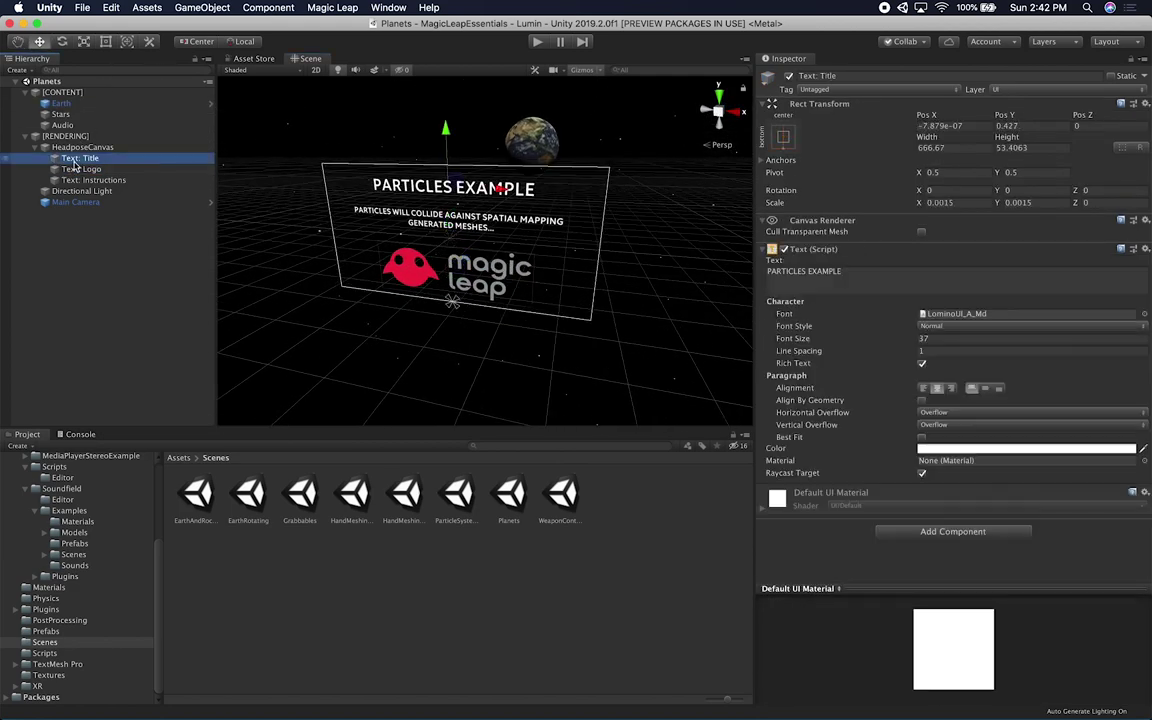
left_click(873, 267)
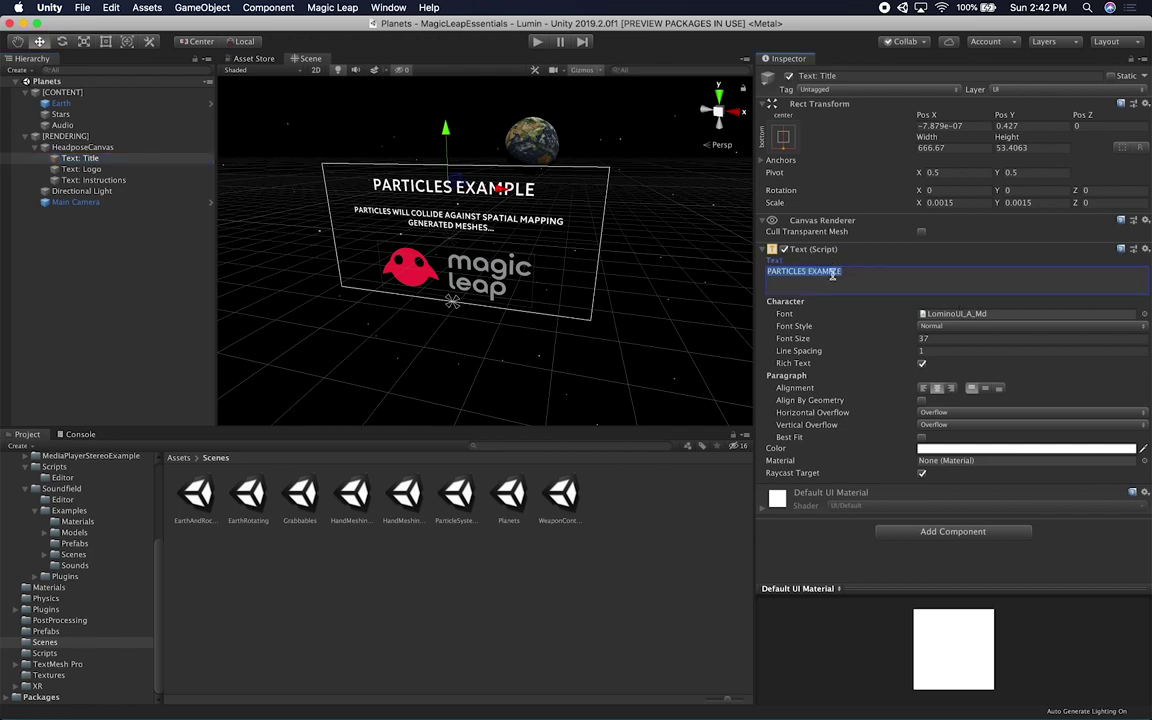
left_click(873, 267)
type("PLANETS")
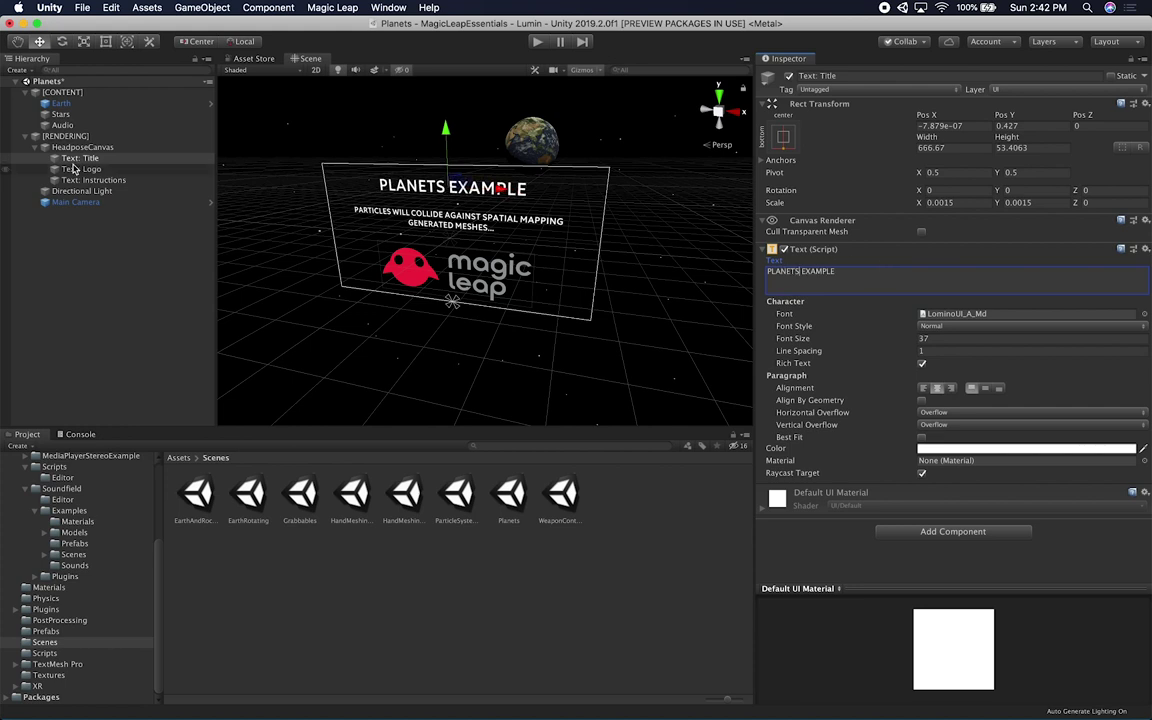
left_click(78, 169)
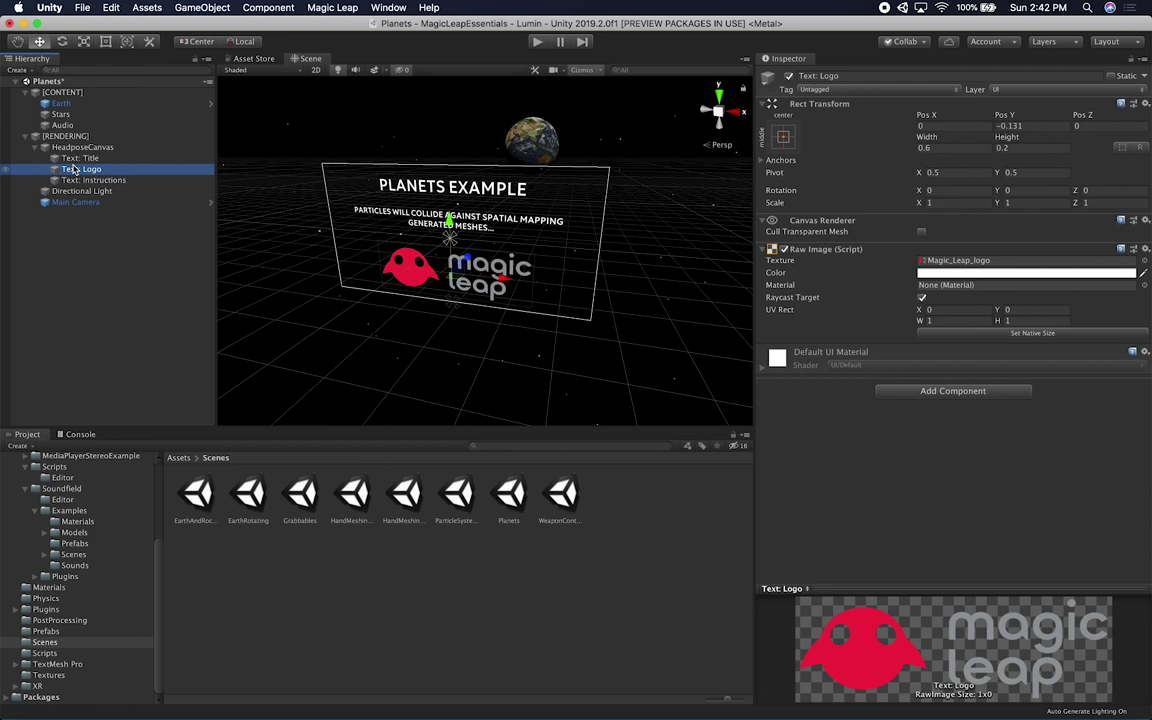
left_click(77, 179)
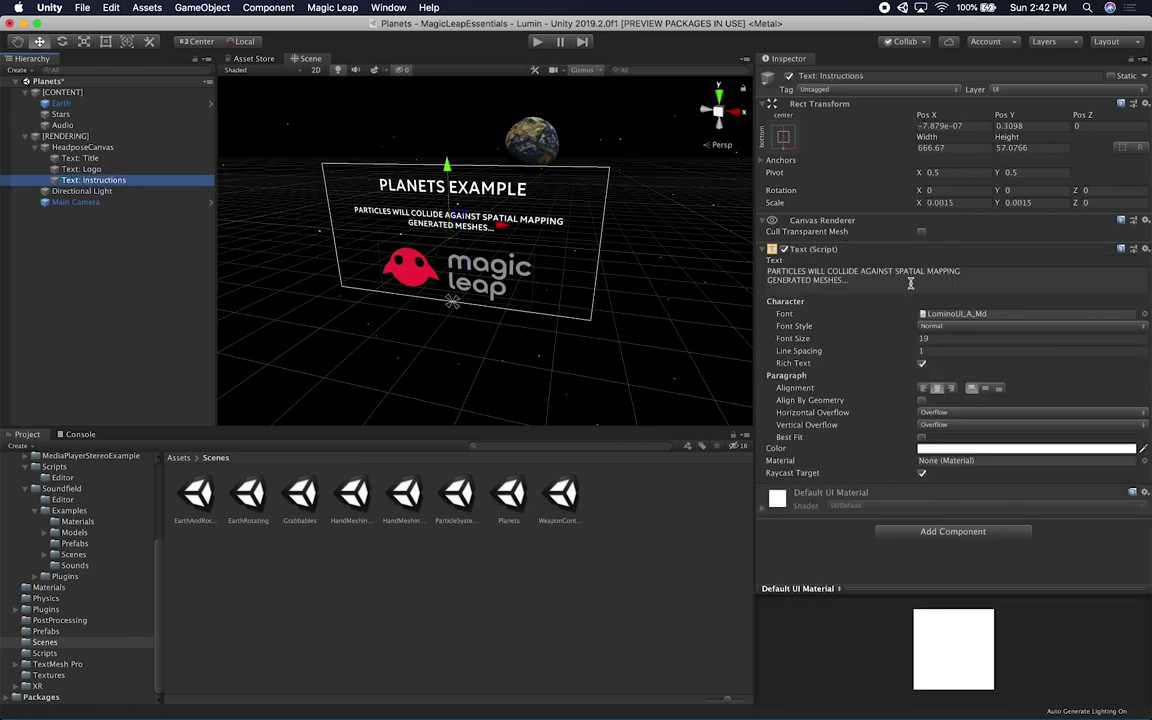
Replace the instructions with 'PLANETS WILL BE SHOWN… SELECT A PLANET WHERE MORE INFORMATION ABOUT A PLANET WILL BE SHOWN...'.
left_click(910, 283)
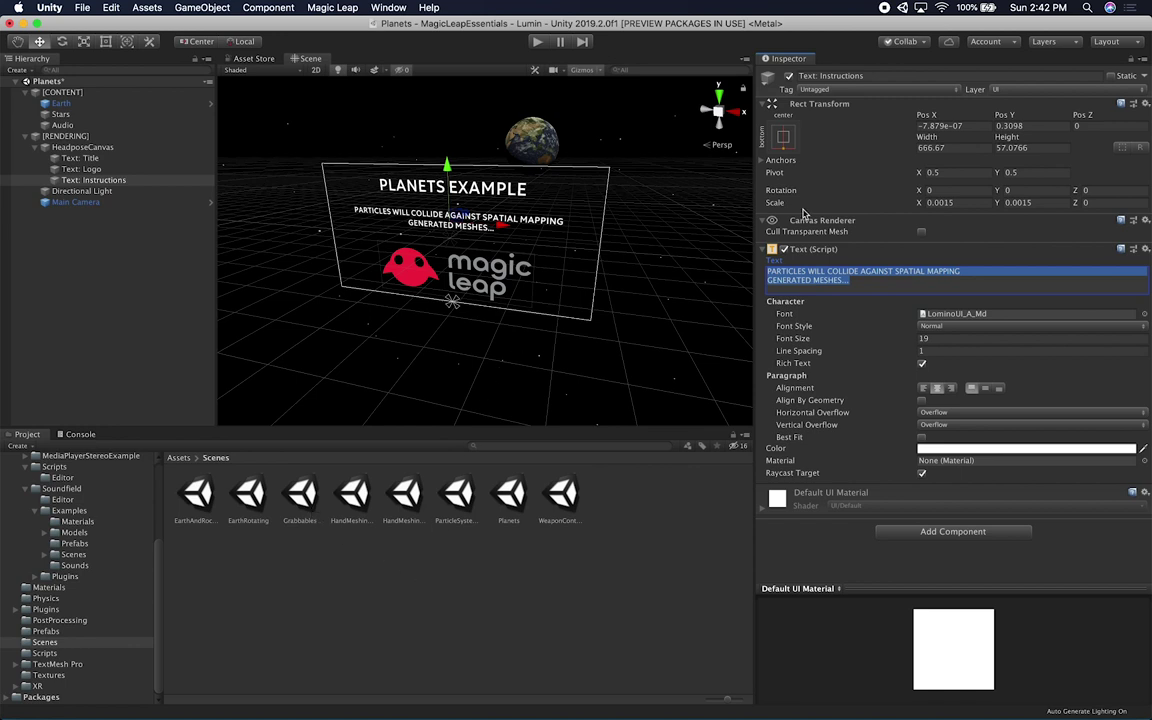
type("A")
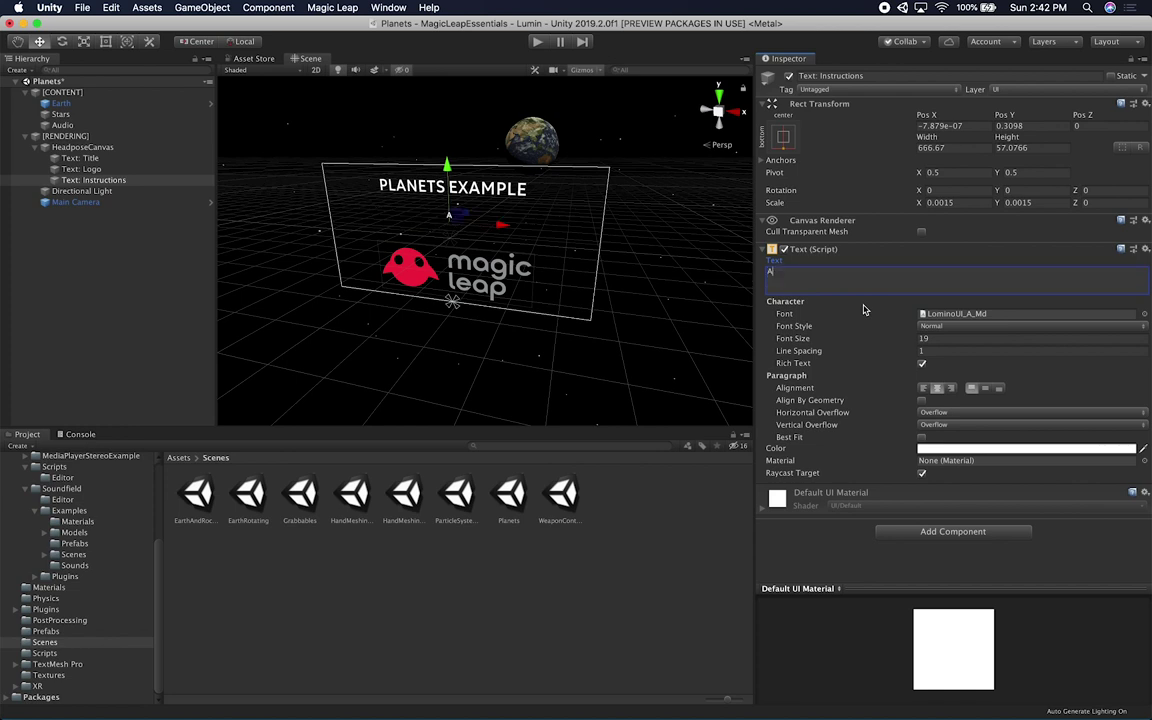
type("PLANETS WILL BE SHOWN ")
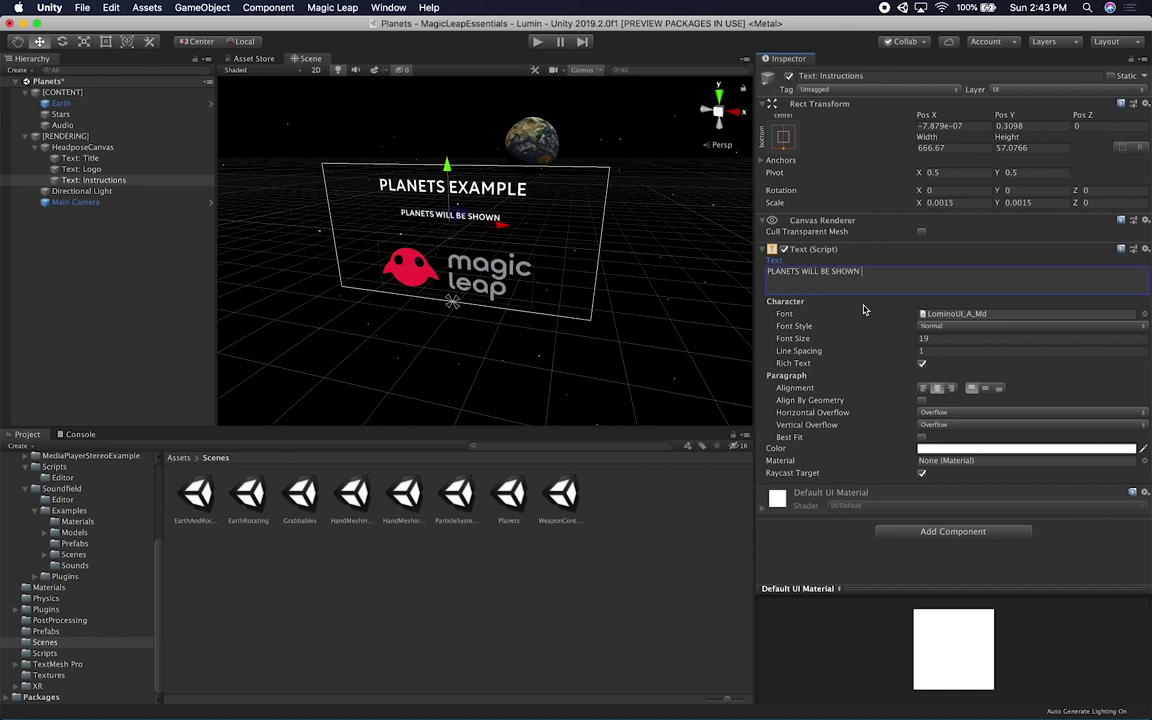
type("AND THE USE")
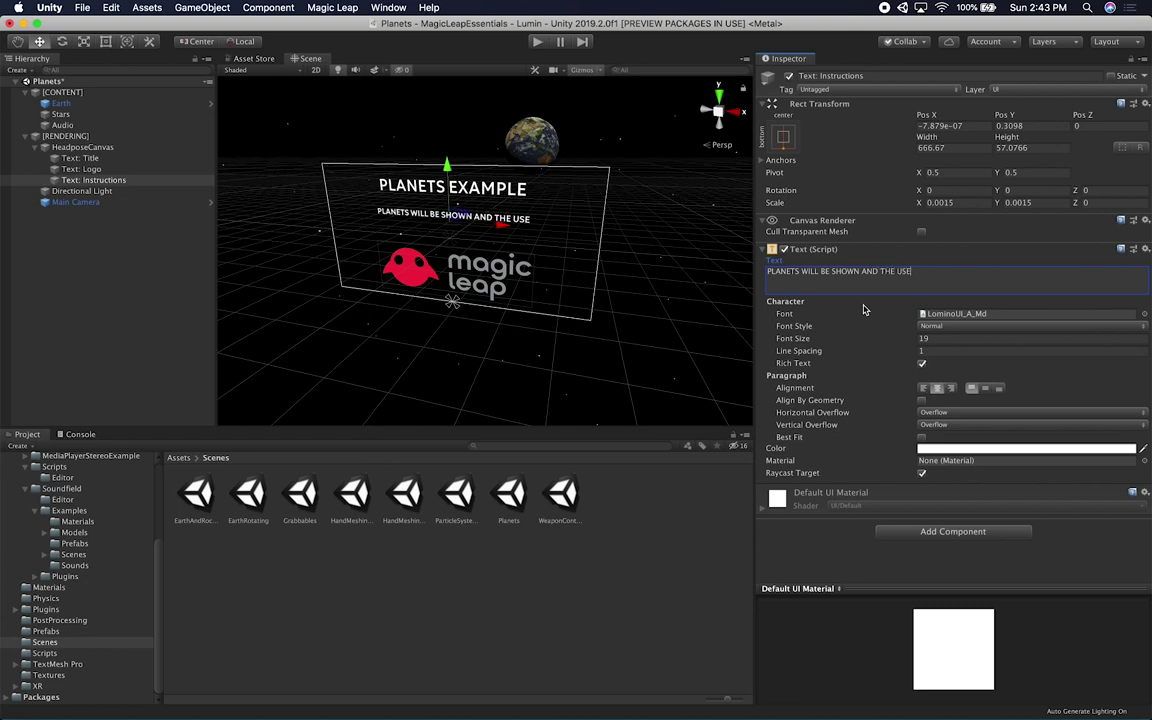
type("R CAN S")
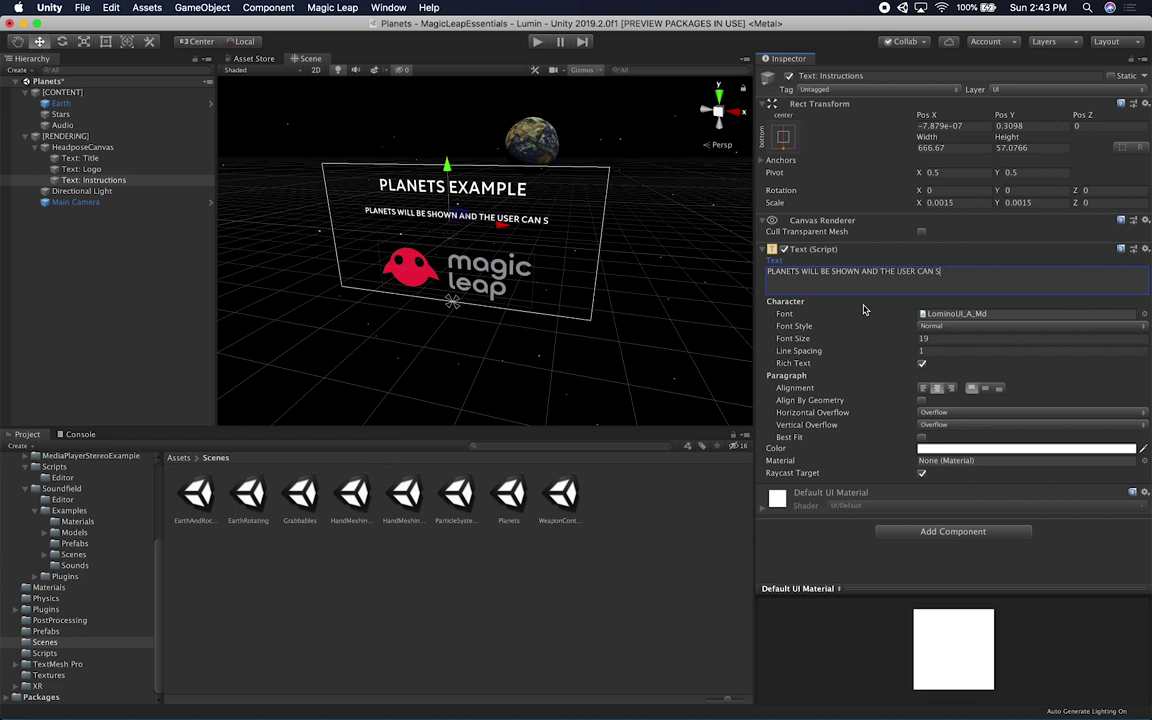
type("ELECT A PLANET")
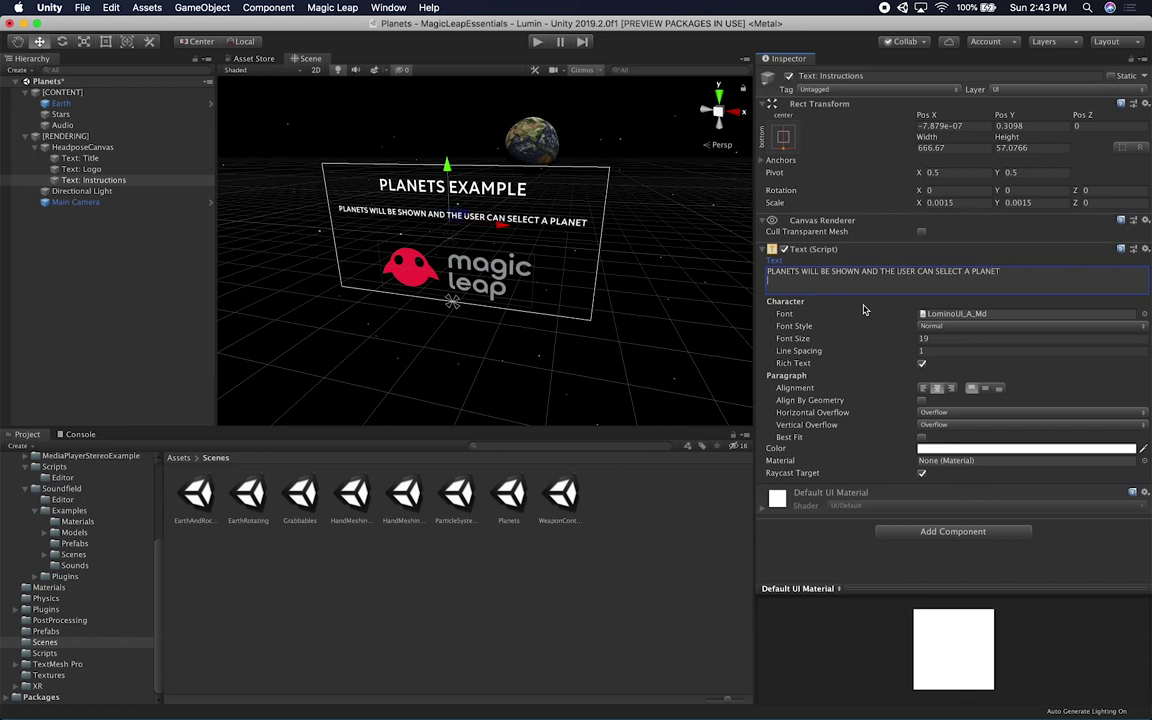
key("Return")
type("WHERE MORE INFORMATION ABOUT A PLANT")
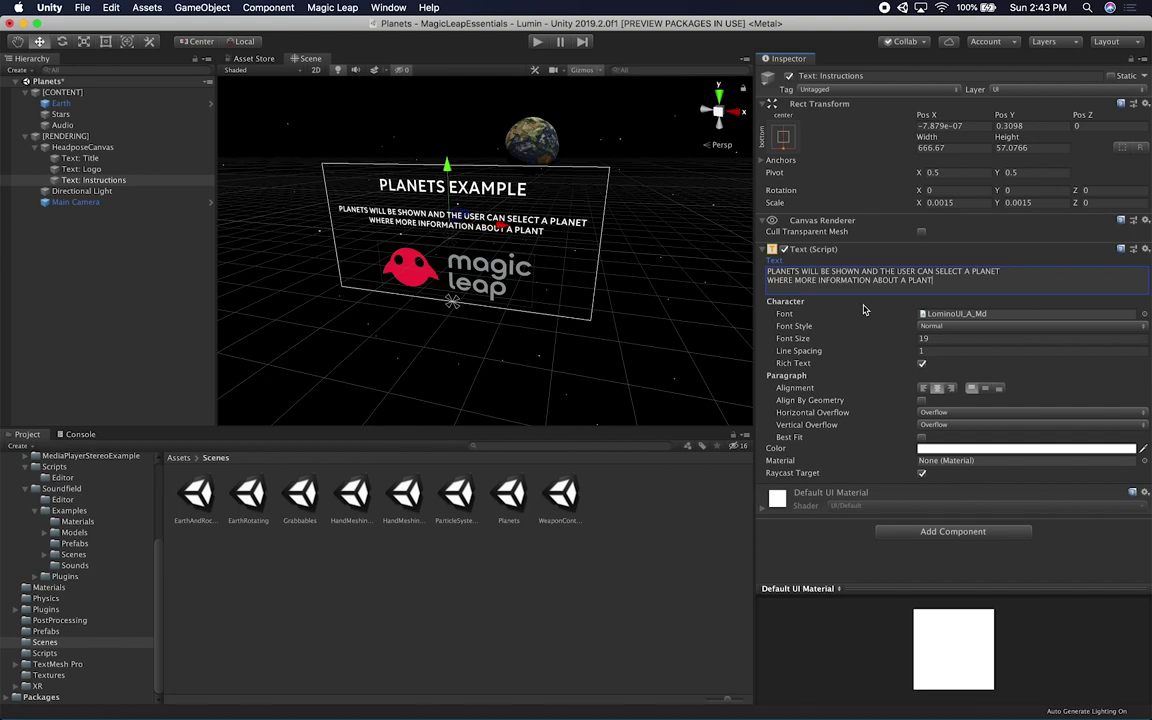
key("BackSpace")
type("ET ")
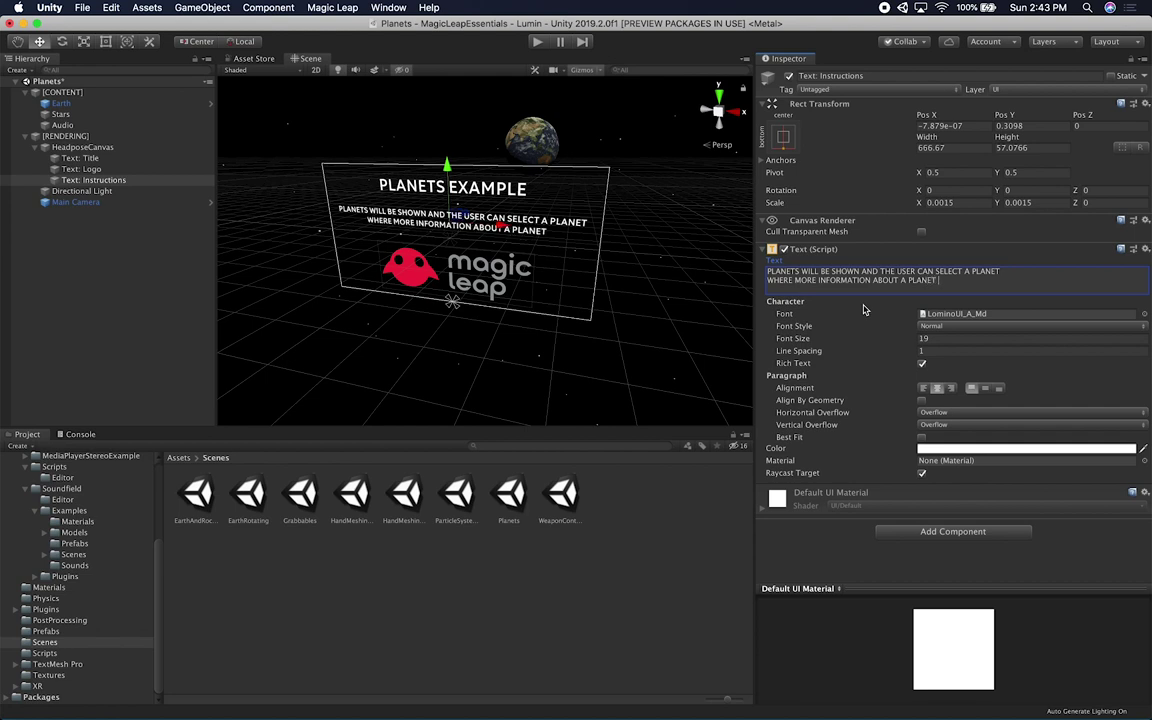
type("WILL BE SHOWN")
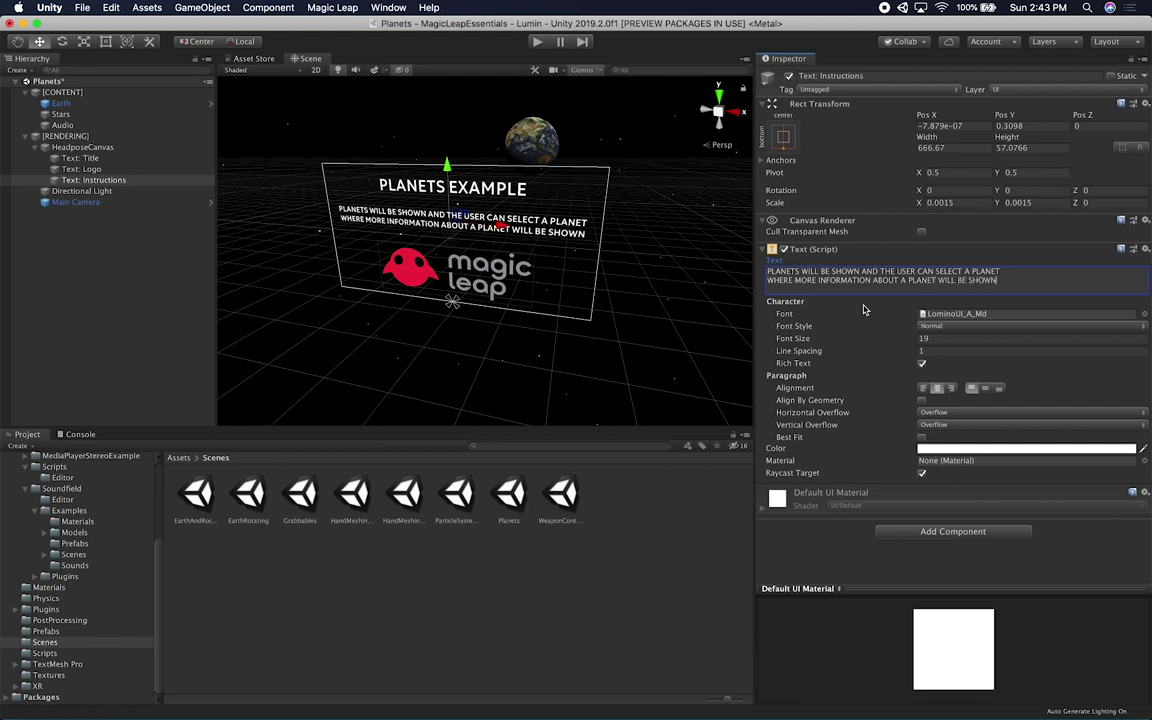
type("...")
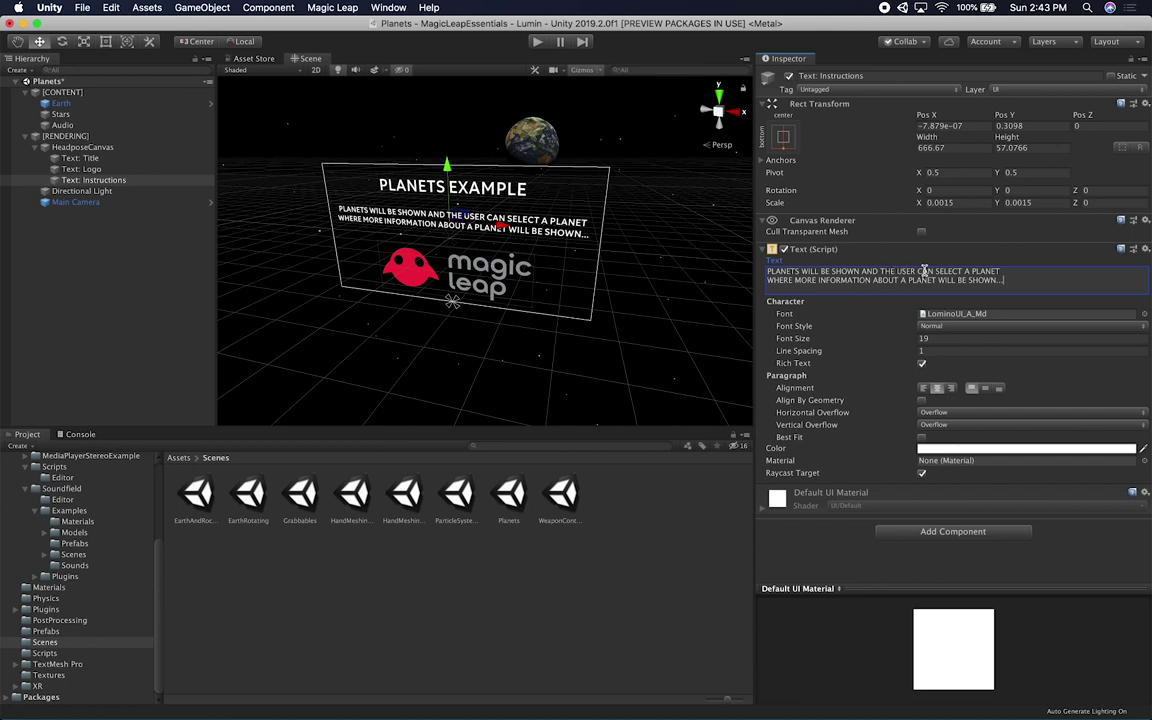
Insert 'OR GRAB' before 'A PLANET' and tidy the instruction text's line breaks.
key("super+a")
left_click(963, 272)
type("OR GRAB")
key("Return")
key("End")
key("Delete")
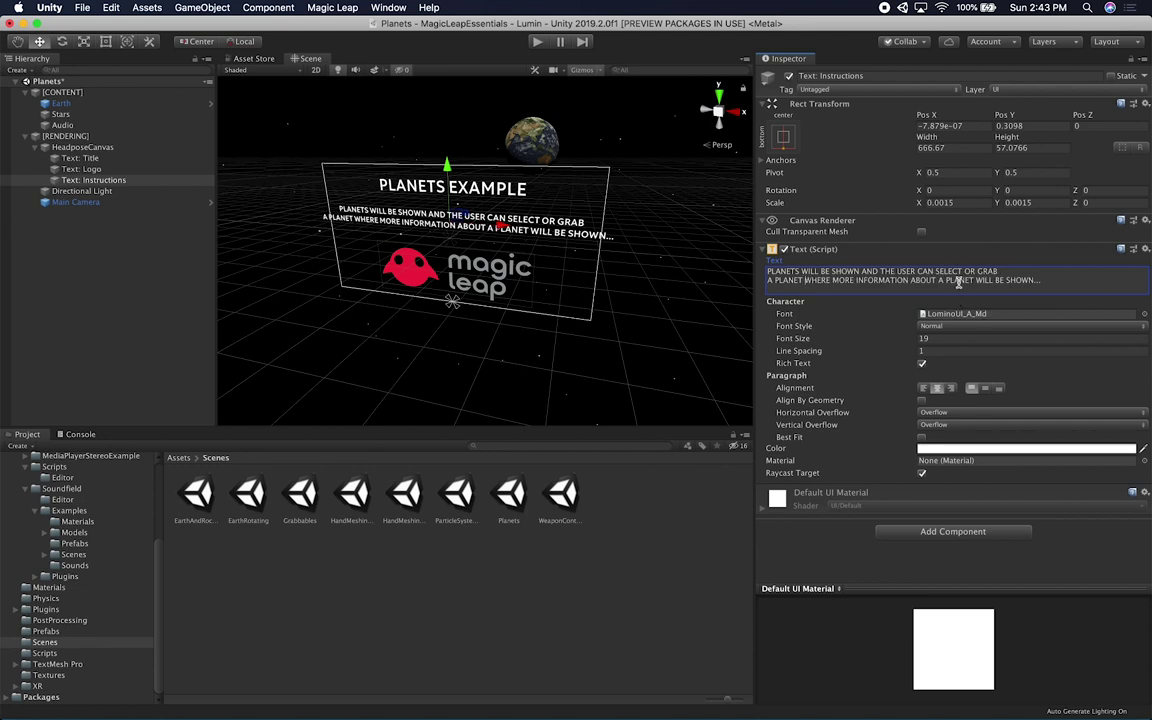
key("super+a")
left_click(976, 280)
key("Return")
left_click_drag(578, 186, 603, 224, "alt")
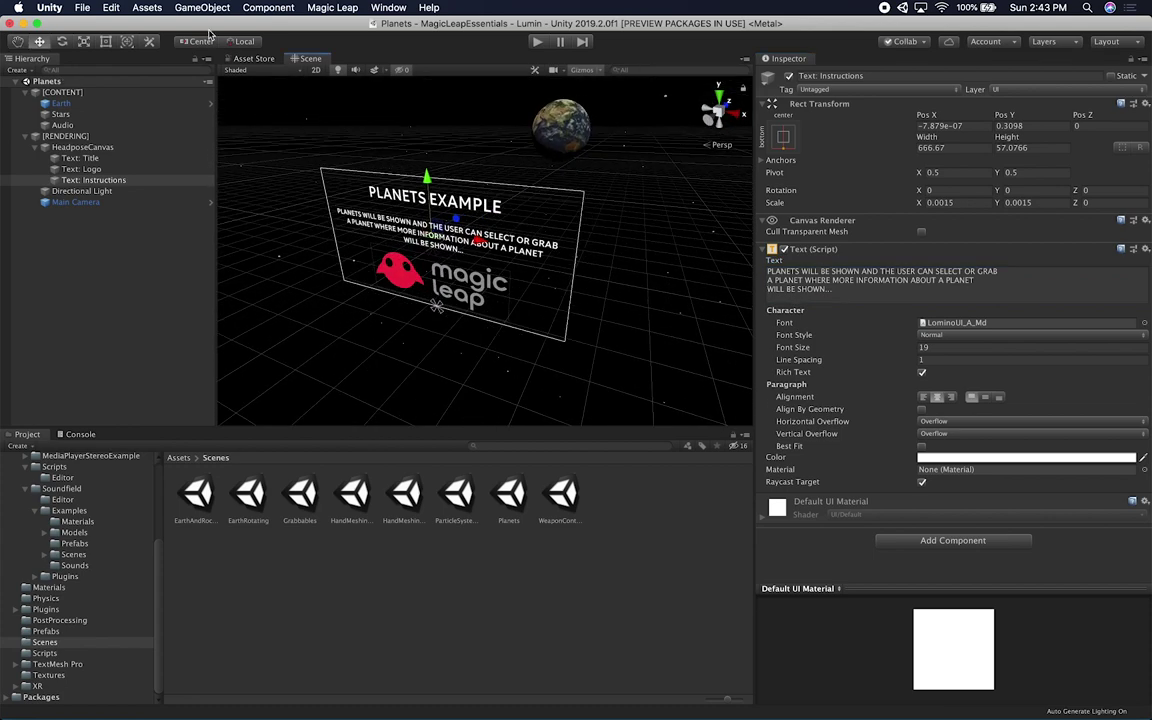
left_click(245, 58)
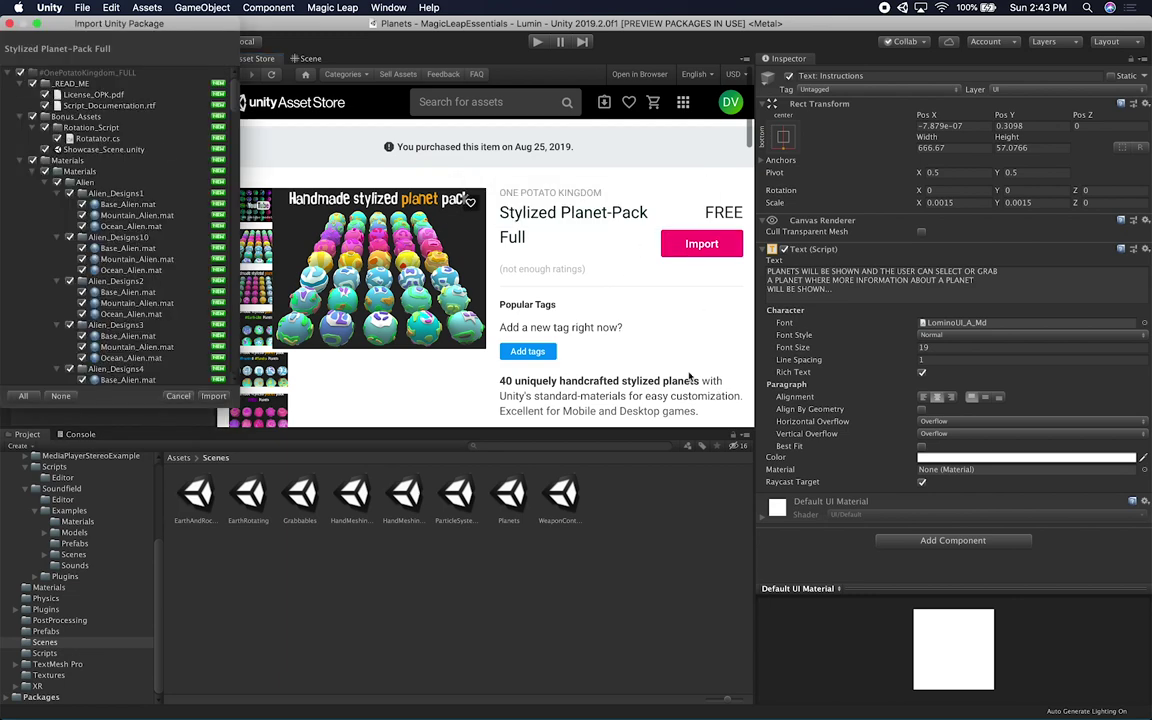
Import the Stylized Planet-Pack Full and locate its #OnePotatoKingdom_FULL folder in Assets.
scroll(143, 339, "down", 5)
scroll(143, 339, "up", 5)
left_click(213, 396)
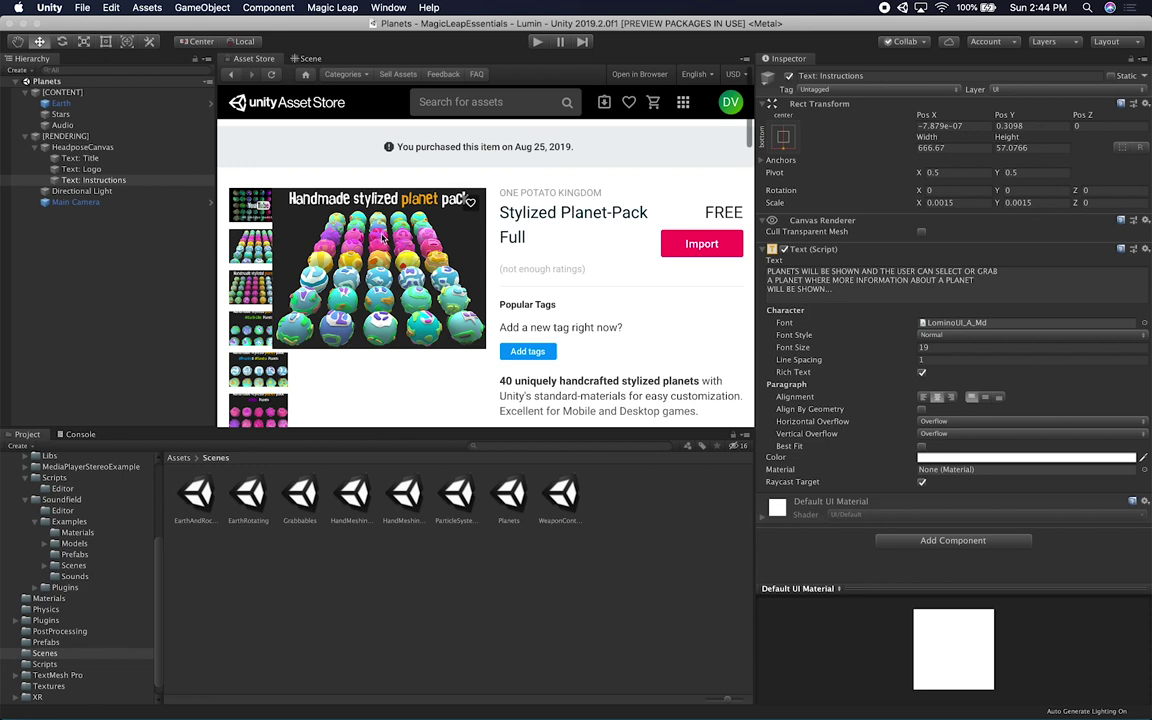
scroll(87, 530, "up", 5)
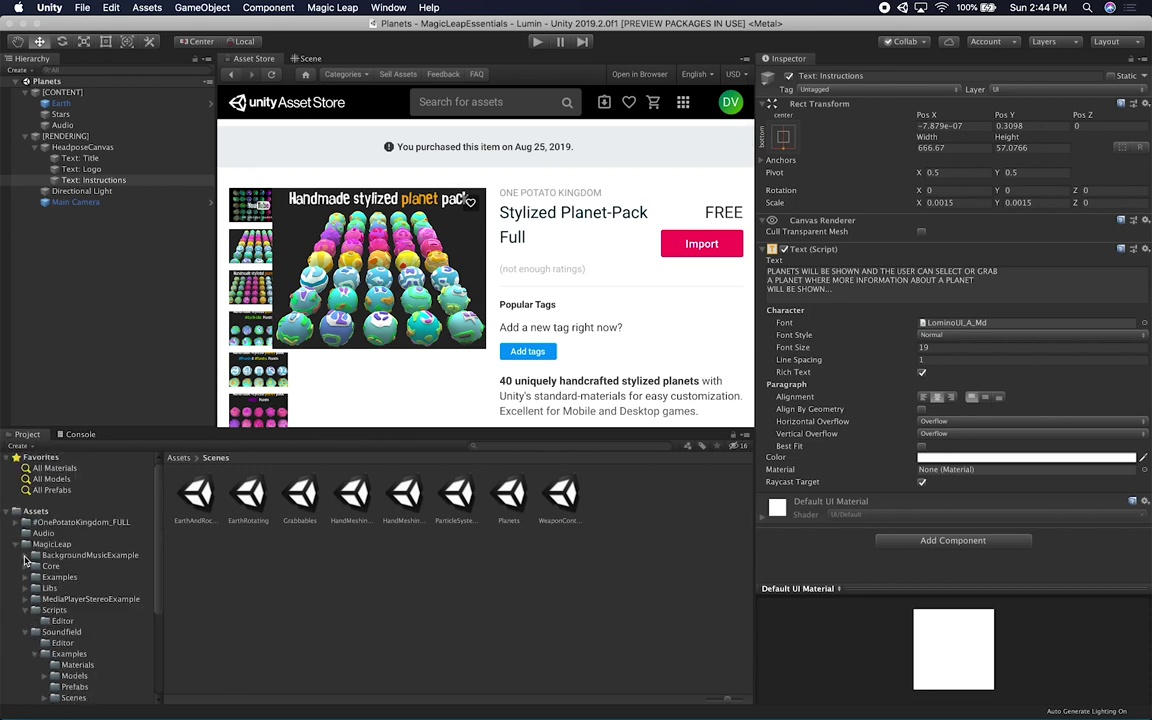
left_click(30, 556)
left_click(18, 546)
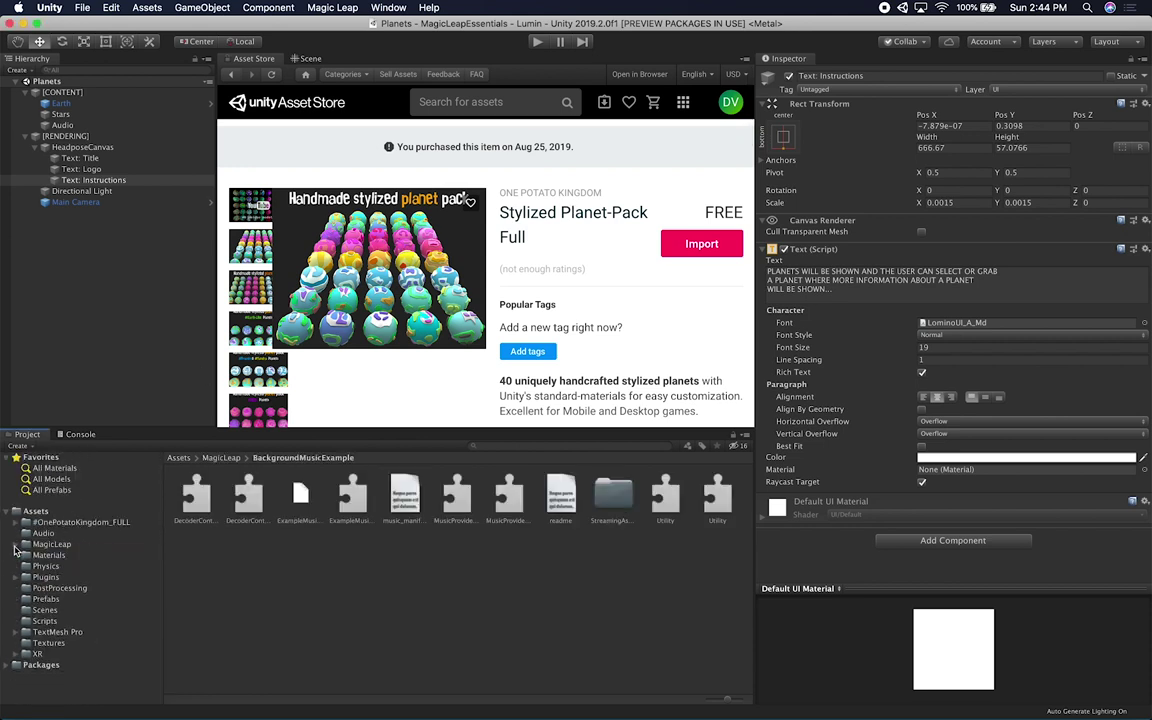